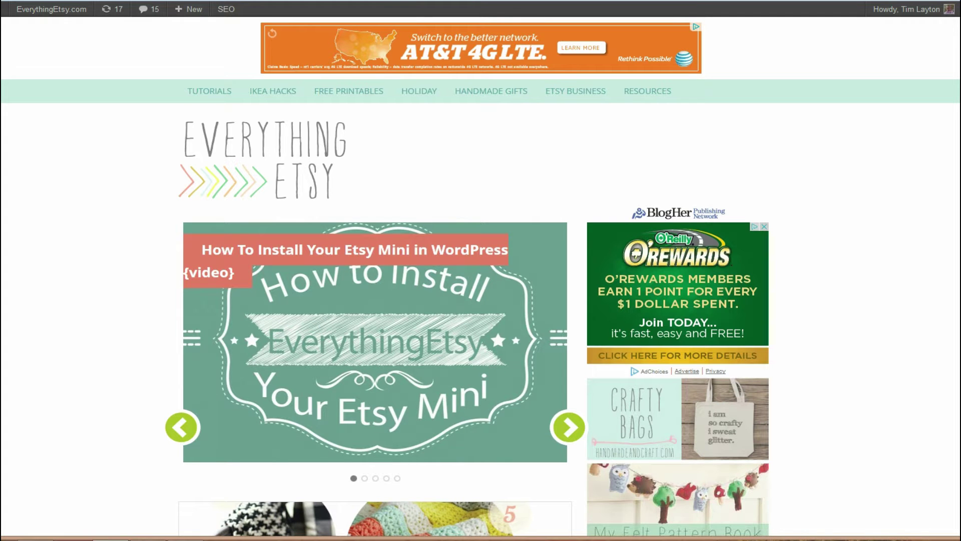
# Open EverythingEtsy's Etsy Mini installation post from the home page and scroll through it
pyautogui.scroll(-10, 316, 322)
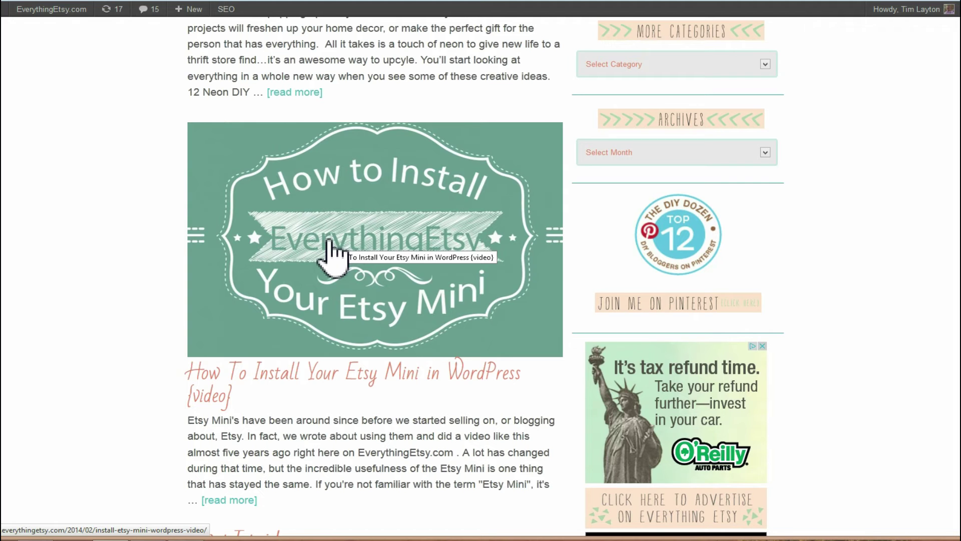
pyautogui.click(380, 249)
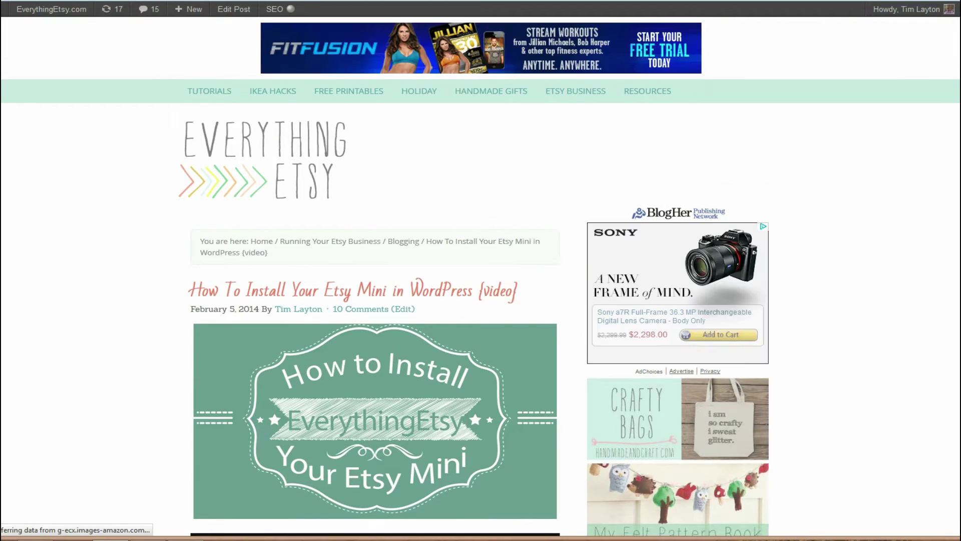
pyautogui.scroll(-20, 376, 275)
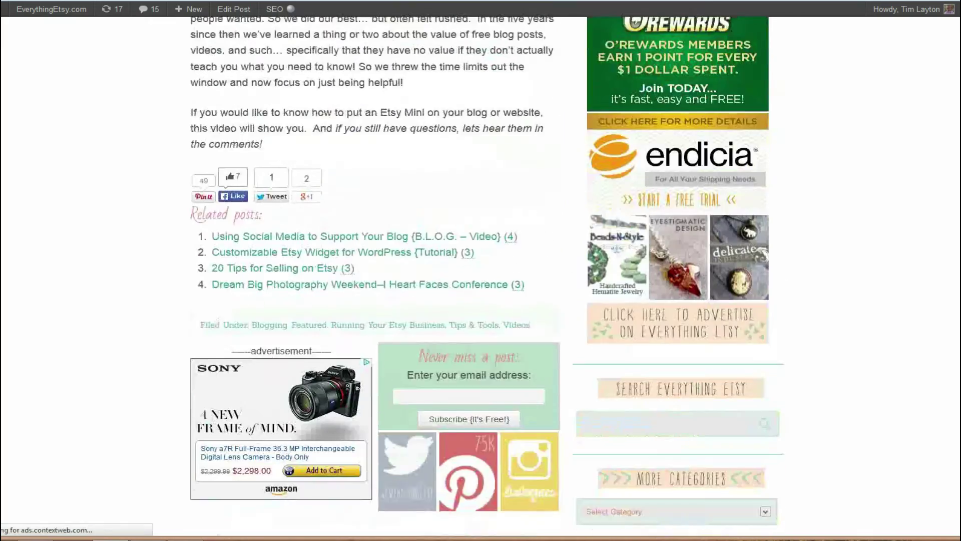
pyautogui.scroll(-3, 375, 275)
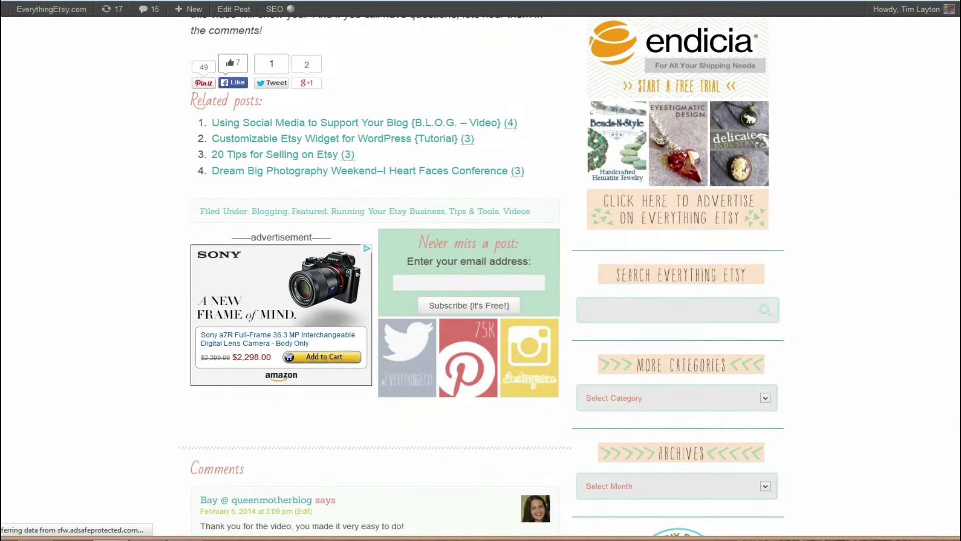
pyautogui.scroll(4, 375, 275)
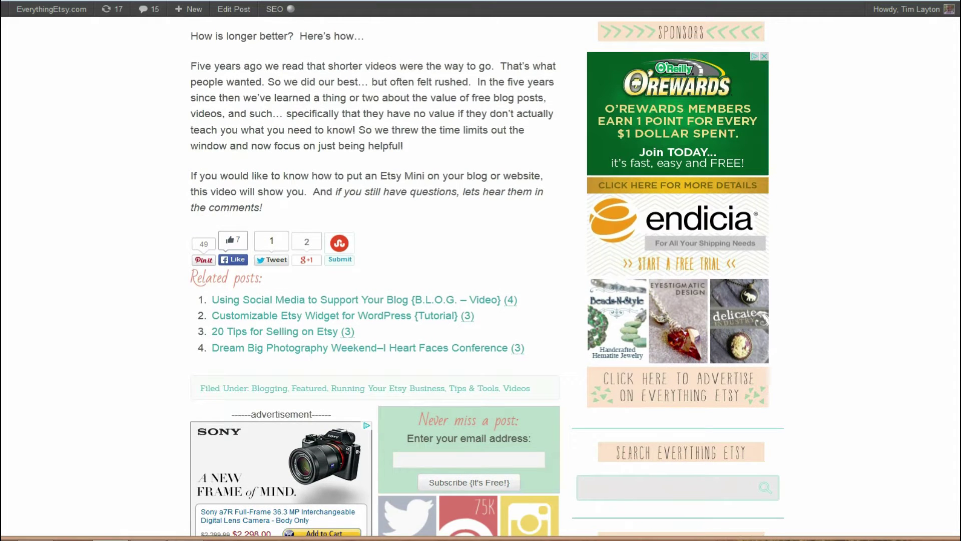
pyautogui.scroll(1, 376, 276)
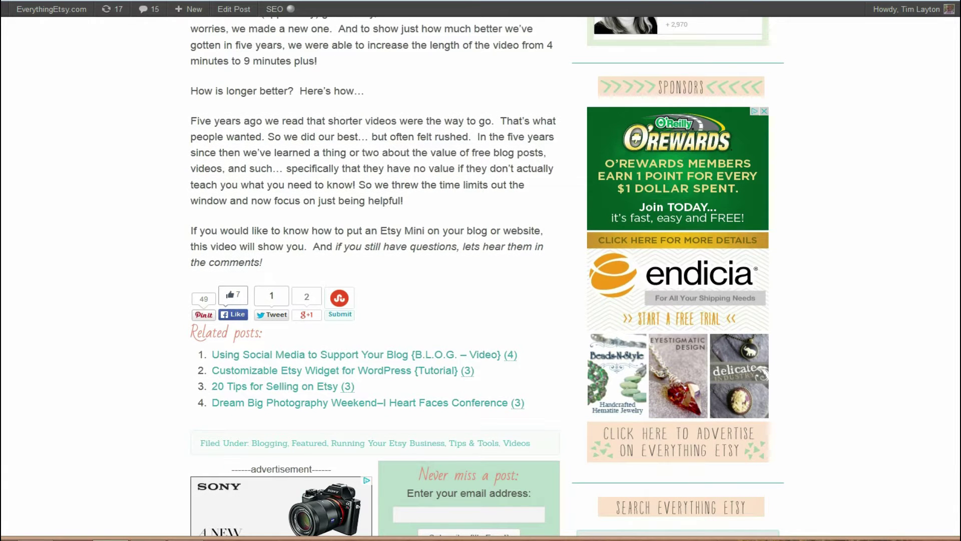
pyautogui.scroll(1, 486, 276)
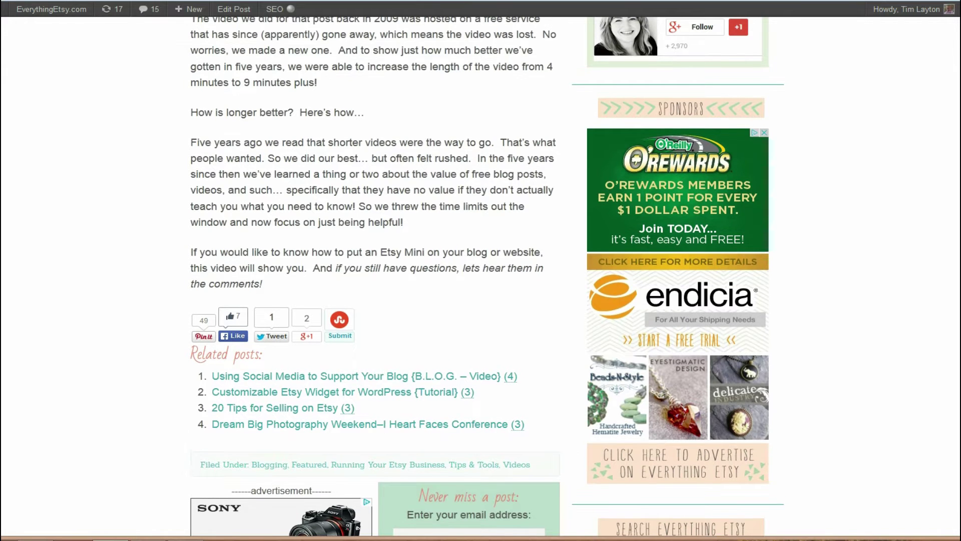
pyautogui.scroll(1, 487, 277)
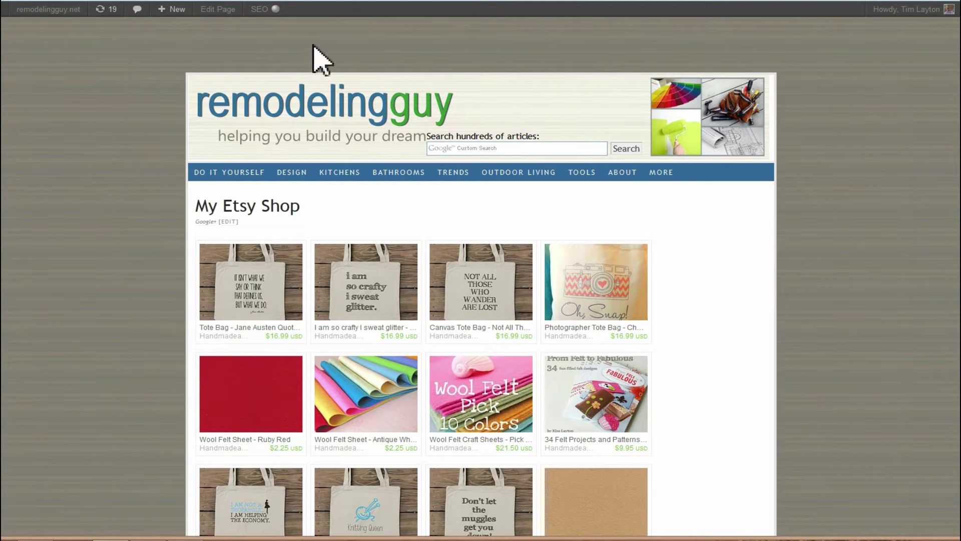
pyautogui.hotkey('alt', 'Left')
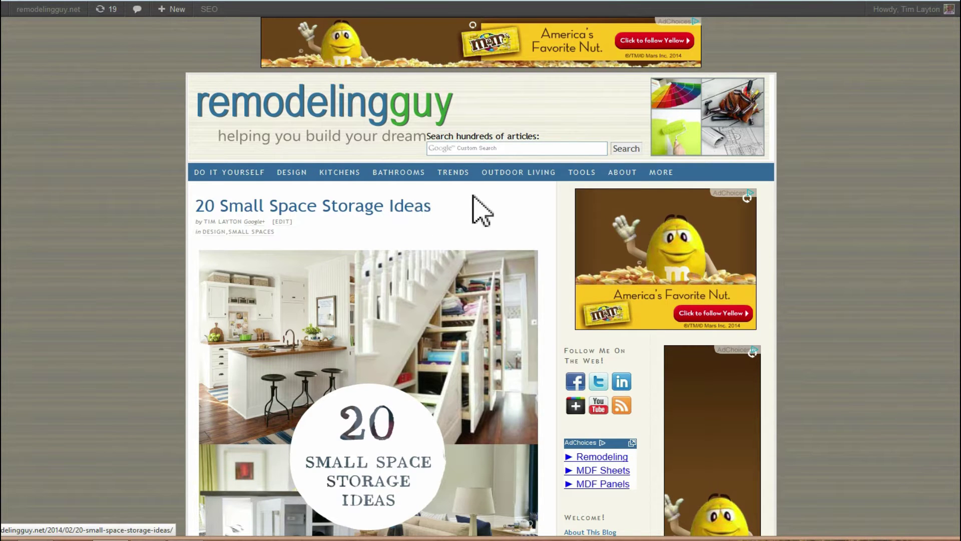
pyautogui.moveTo(941, 11)
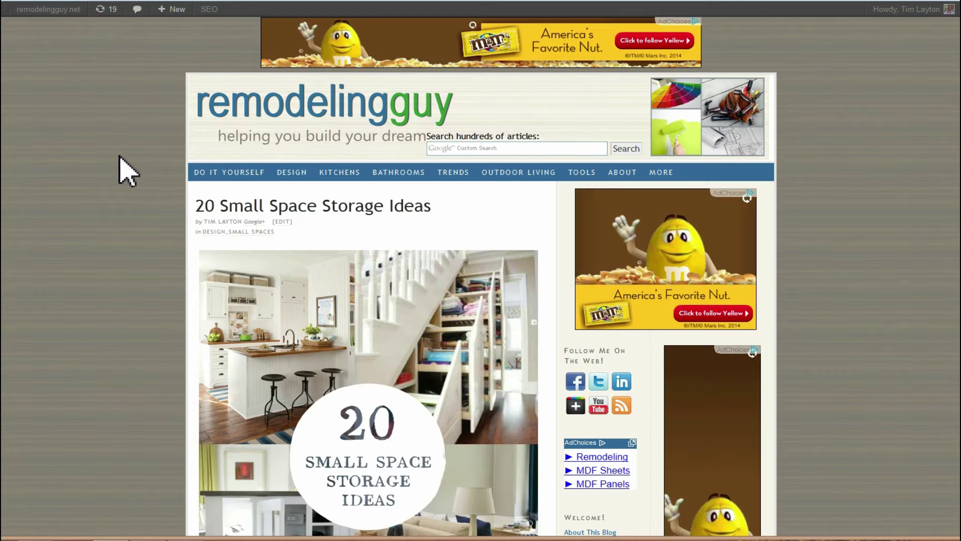
pyautogui.scroll(-5, 119, 154)
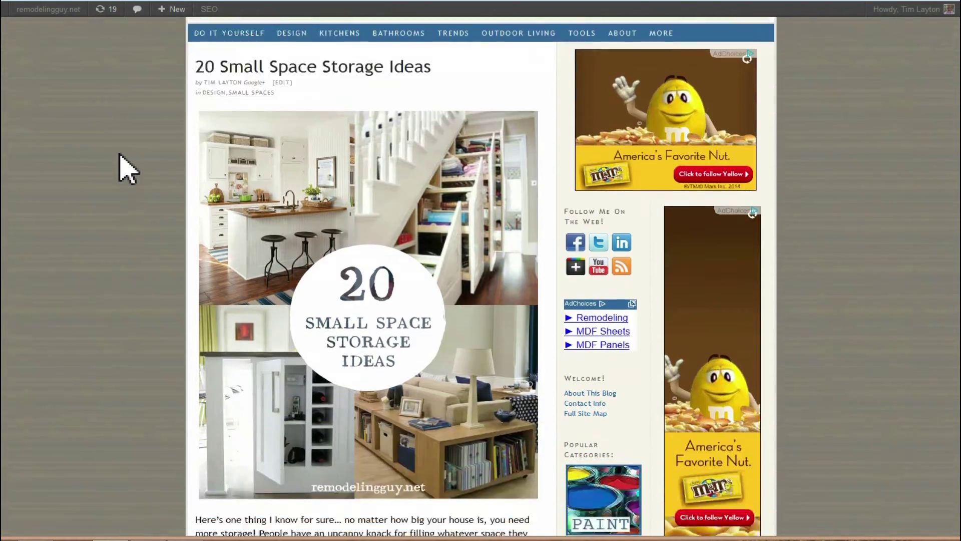
pyautogui.scroll(-10, 119, 154)
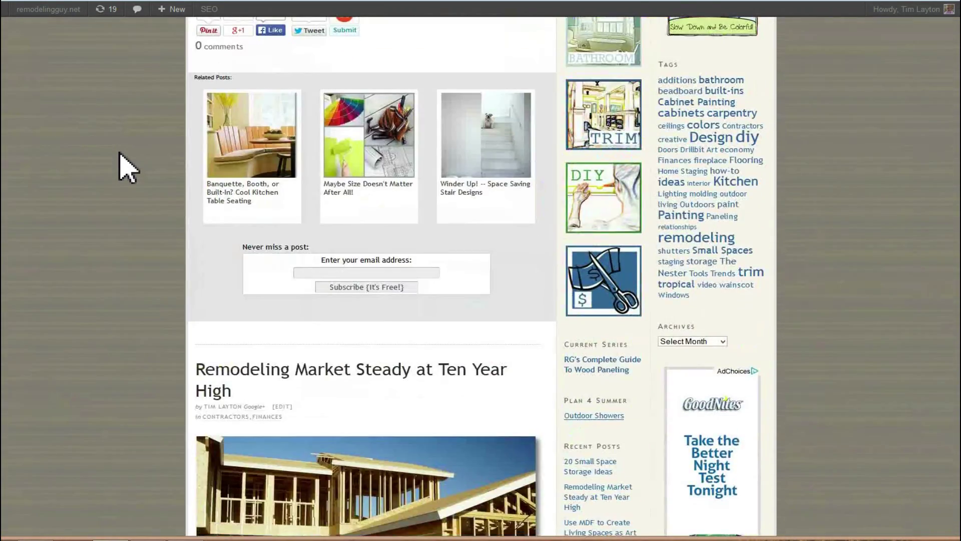
pyautogui.scroll(-10, 119, 155)
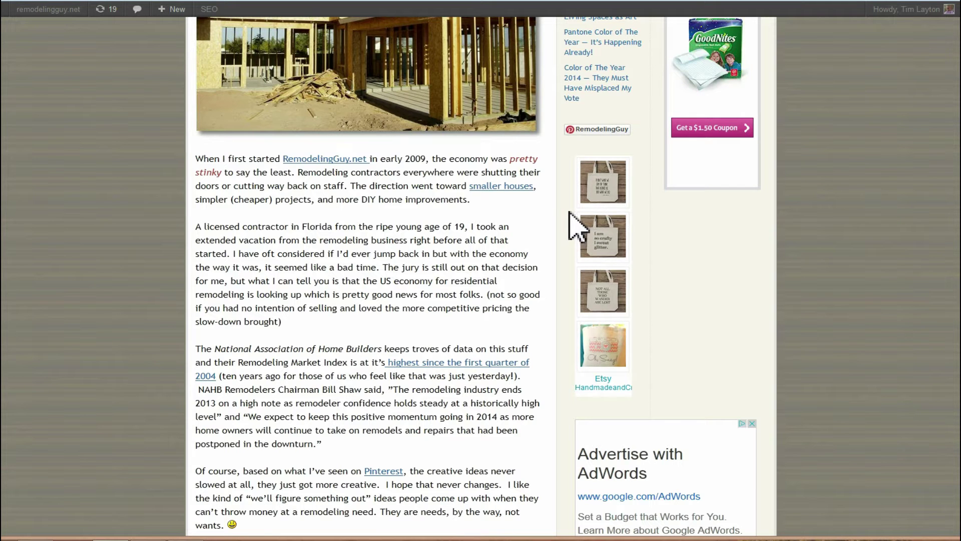
pyautogui.scroll(4, 576, 228)
pyautogui.scroll(3, 576, 227)
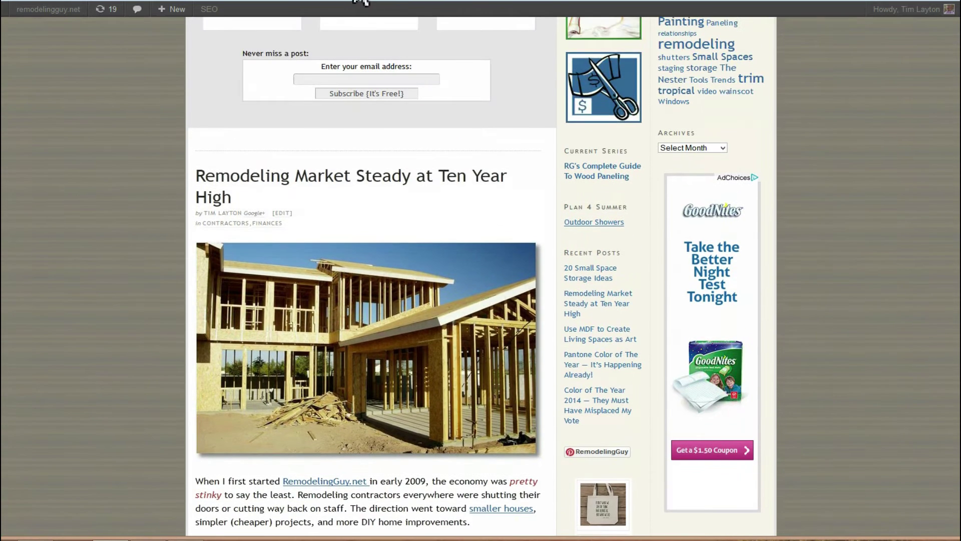
pyautogui.hotkey('alt', 'Left')
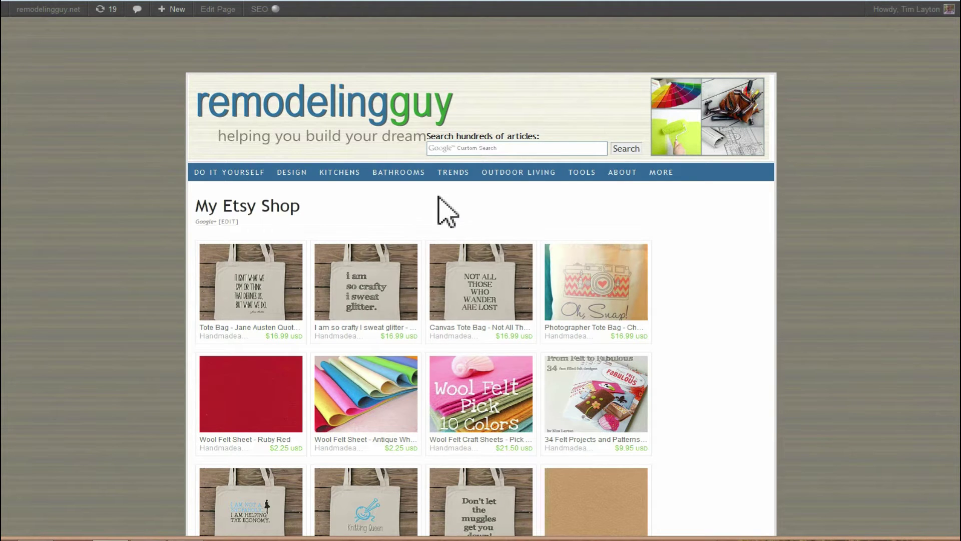
# Scroll through the product listings on the My Etsy Shop page
pyautogui.scroll(-1, 414, 214)
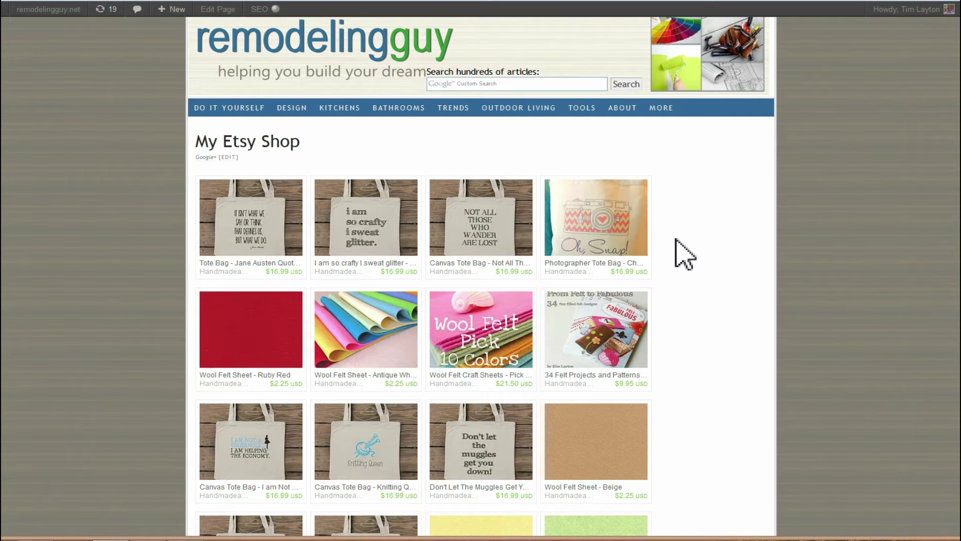
pyautogui.scroll(-2, 689, 273)
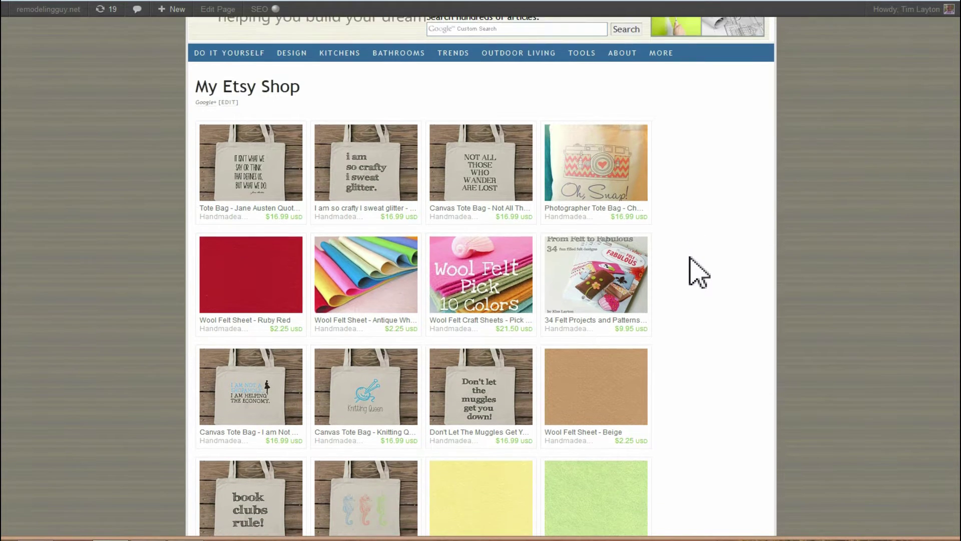
pyautogui.scroll(4, 698, 273)
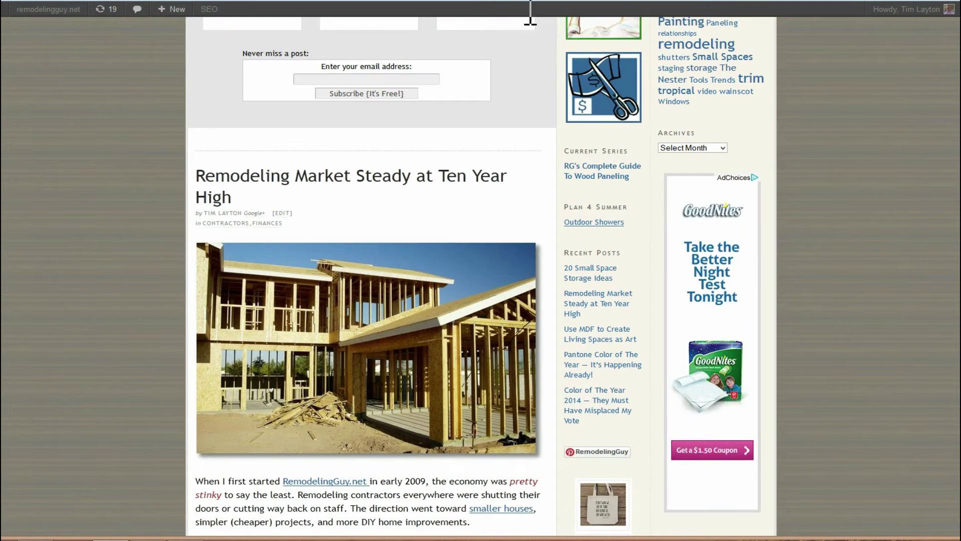
pyautogui.scroll(20, 704, 143)
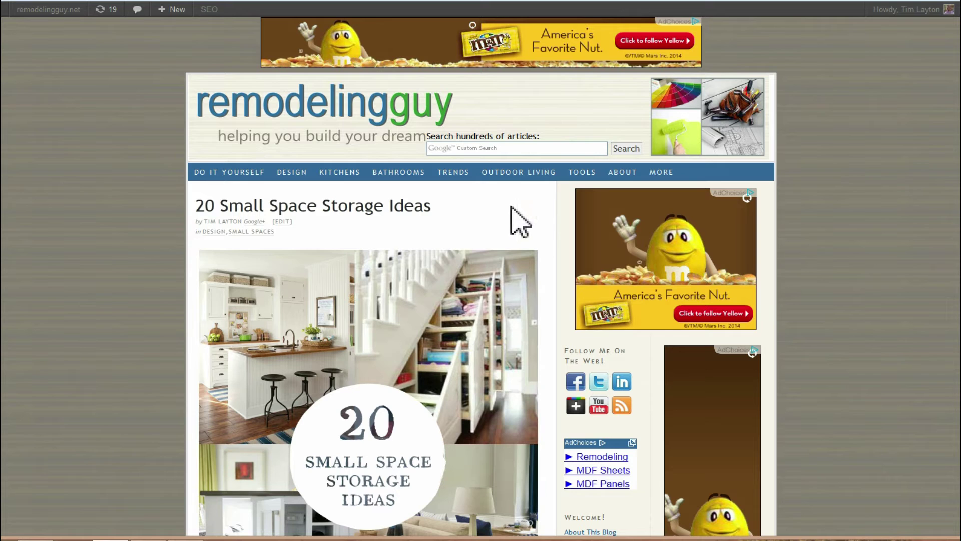
pyautogui.moveTo(42, 11)
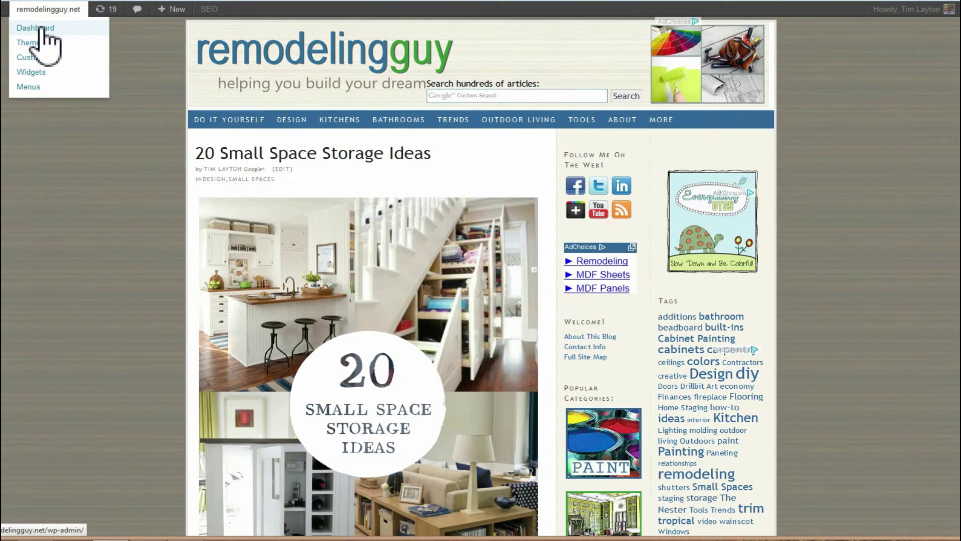
pyautogui.click(43, 28)
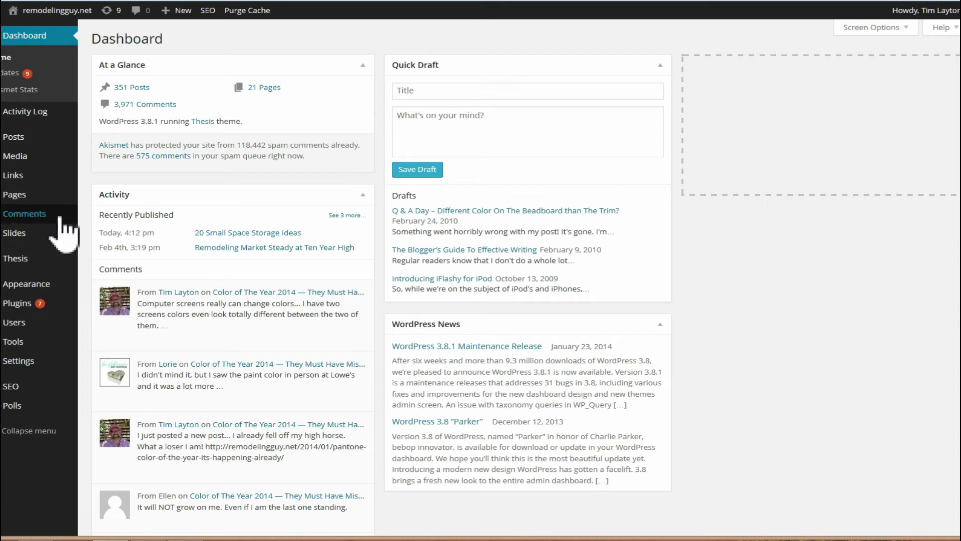
pyautogui.moveTo(35, 286)
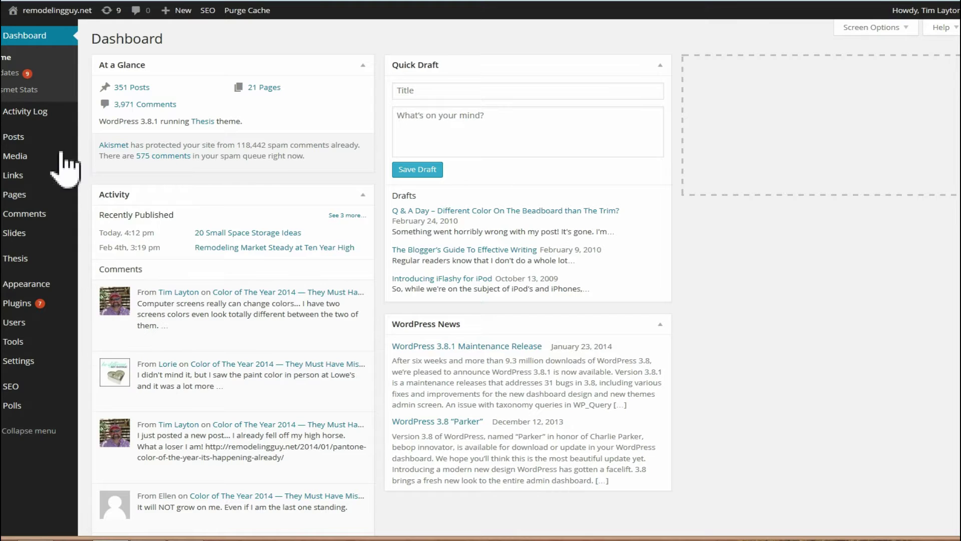
pyautogui.moveTo(43, 14)
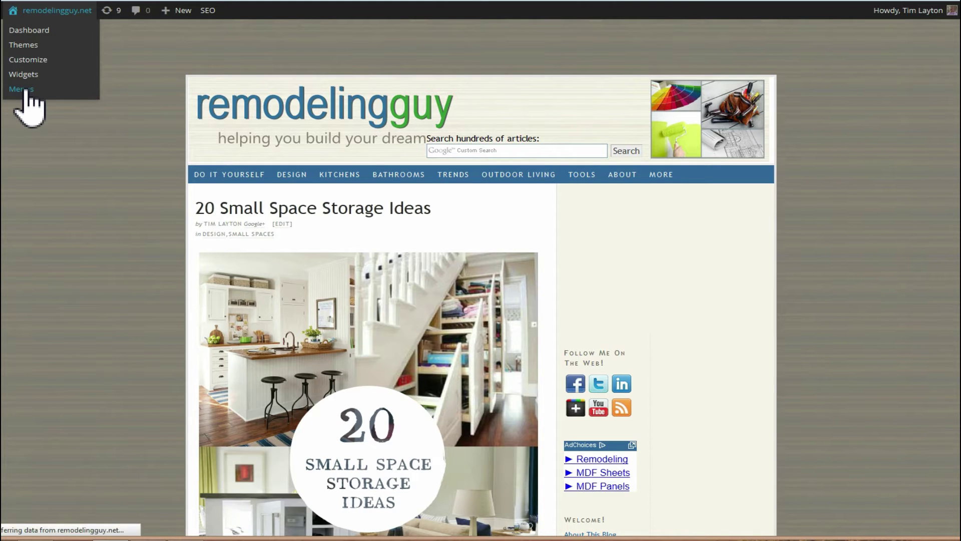
# Open the menu editor and look over Menu1 with its nested Do It Yourself and Design categories
pyautogui.click(27, 90)
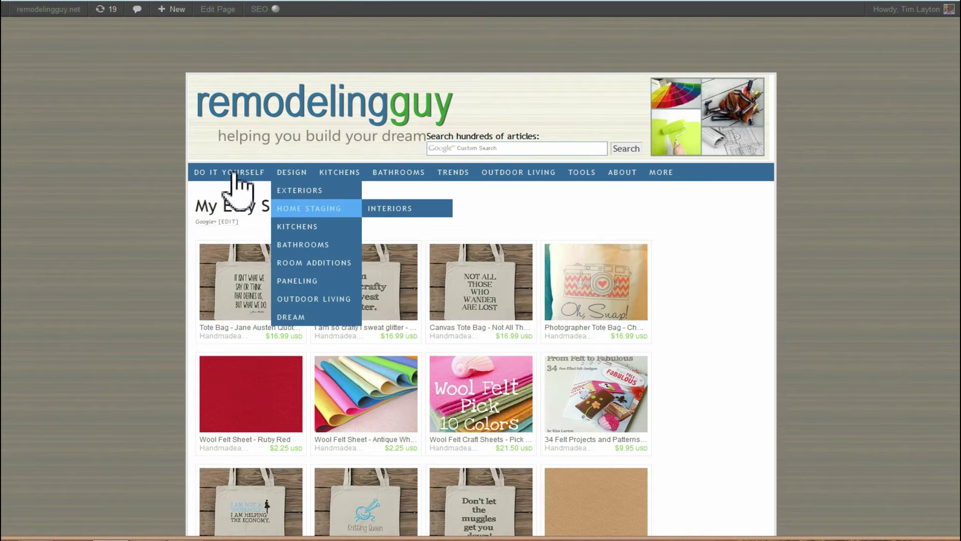
pyautogui.moveTo(301, 173)
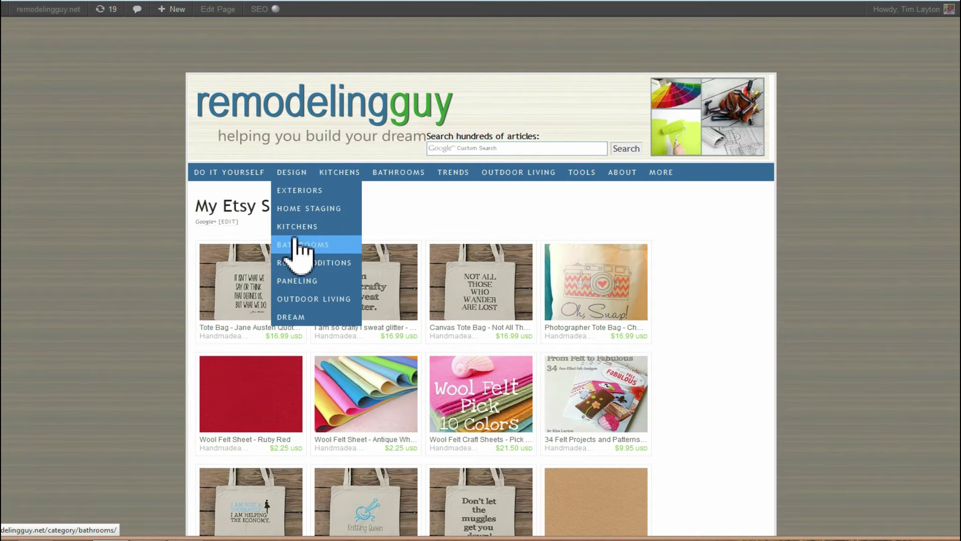
pyautogui.moveTo(354, 212)
pyautogui.moveTo(416, 210)
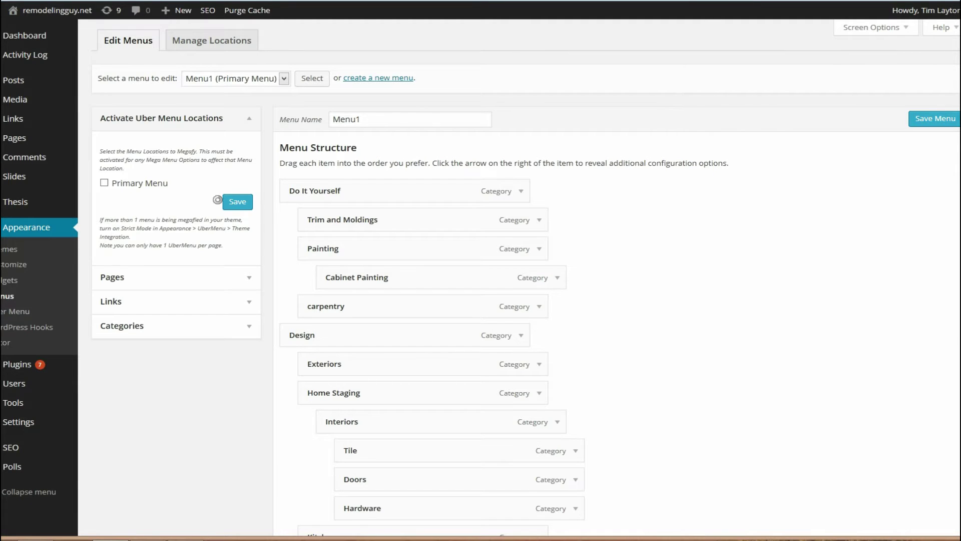
# Add the My Etsy Shop page from the Pages box as the last top-level item of Menu1
pyautogui.scroll(-8, 526, 278)
pyautogui.scroll(7, 525, 278)
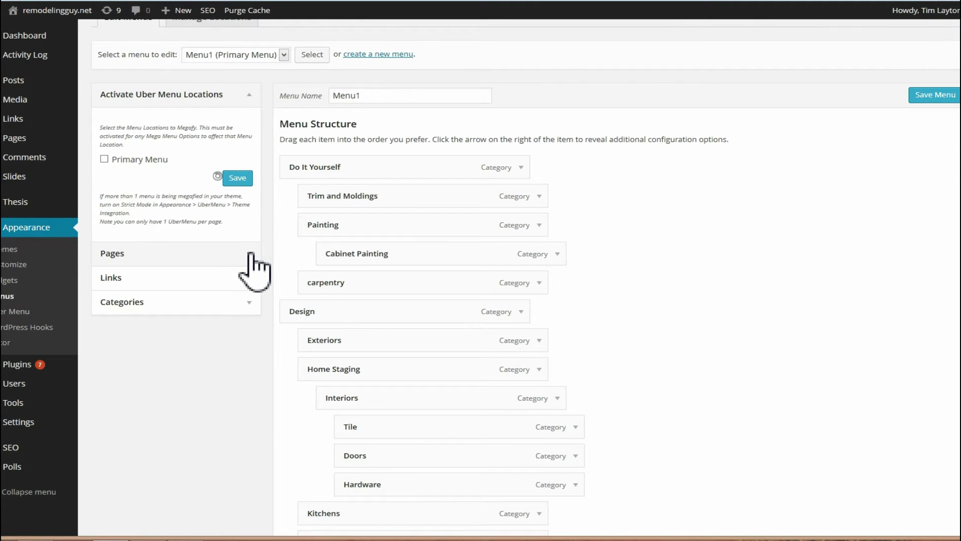
pyautogui.click(251, 254)
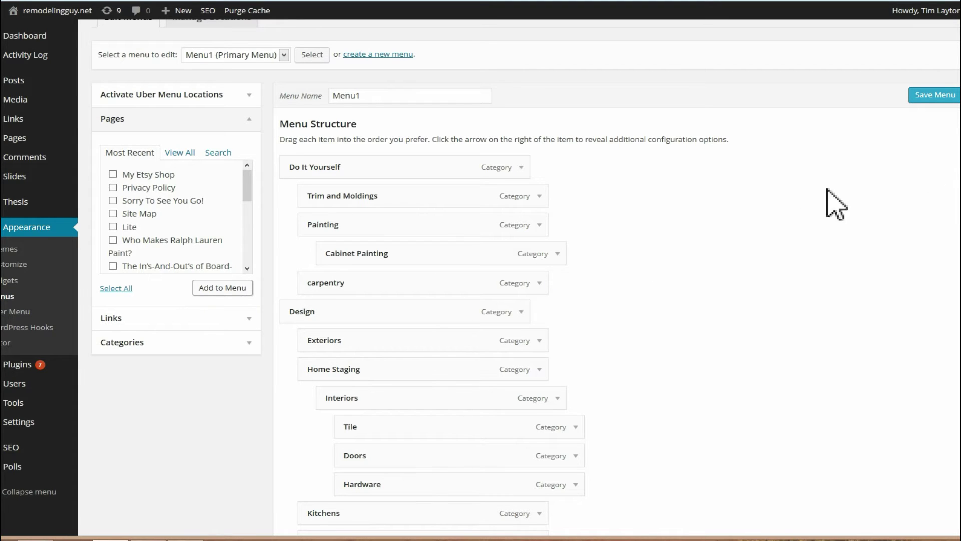
pyautogui.scroll(-15, 500, 300)
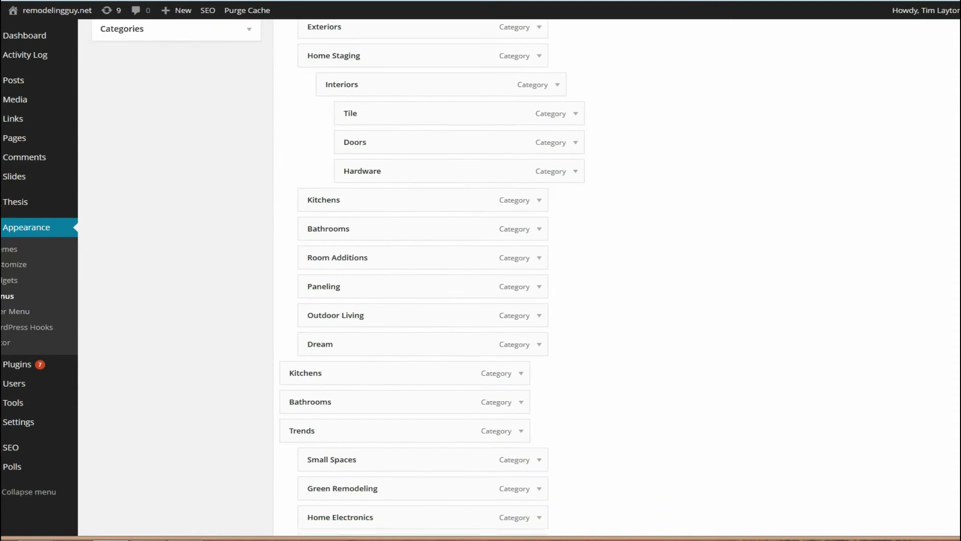
pyautogui.scroll(-5, 501, 300)
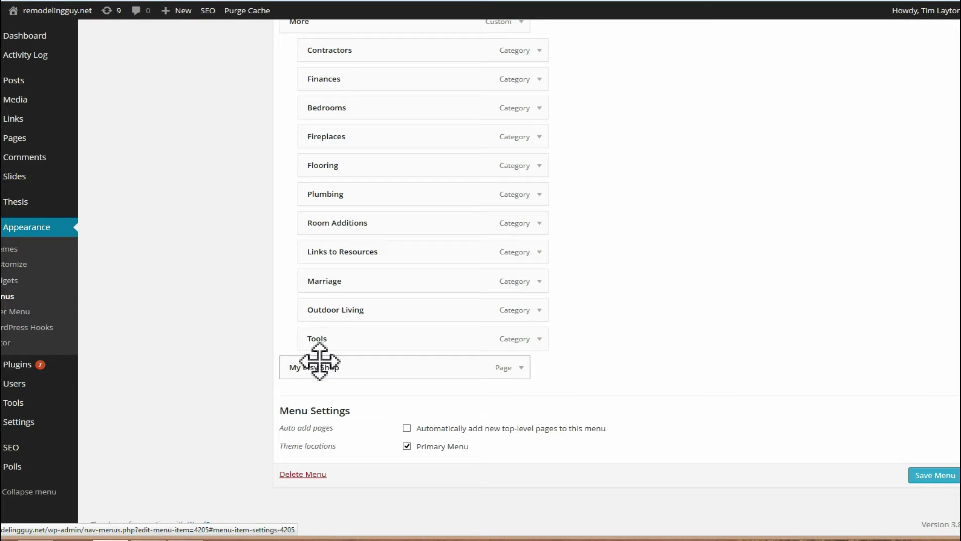
# Change the My Etsy Shop item's Navigation Label to 'My Shop' and save Menu1
pyautogui.click(521, 368)
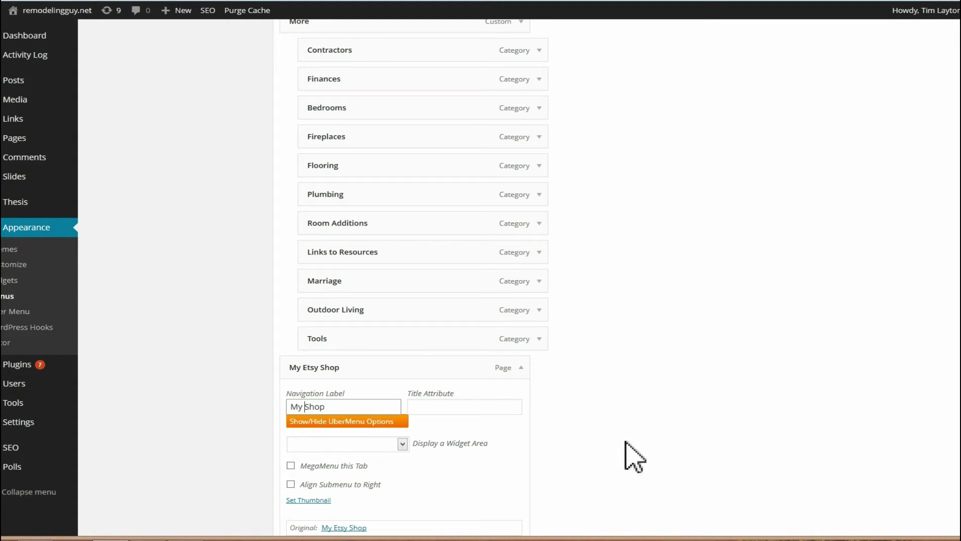
pyautogui.scroll(-3, 672, 388)
pyautogui.scroll(-1, 674, 373)
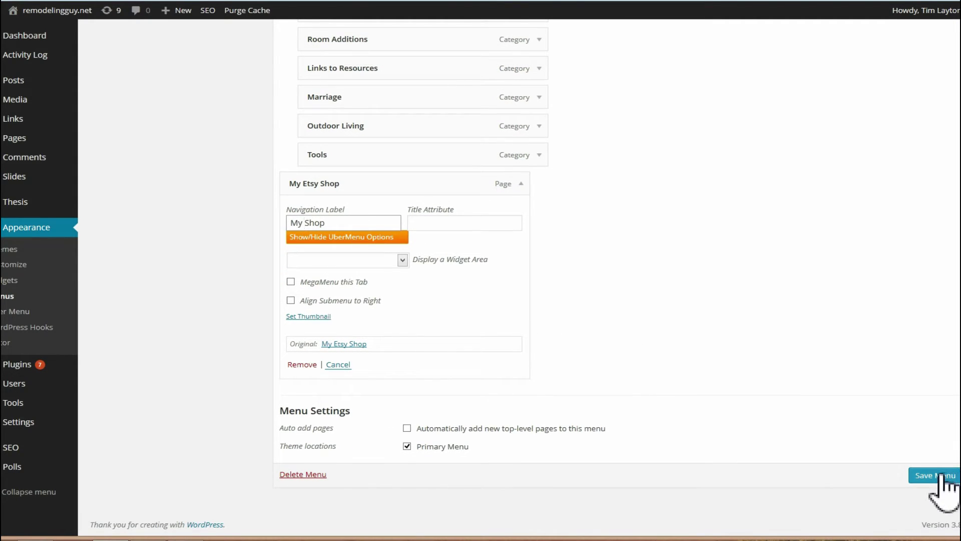
pyautogui.click(920, 473)
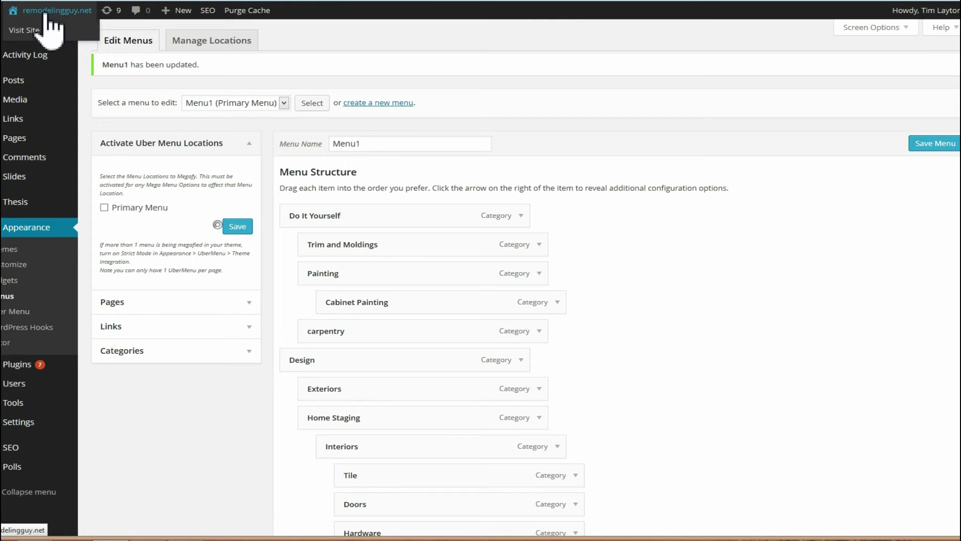
# Visit the live site and open the new MY SHOP tab showing the product listings
pyautogui.click(35, 32)
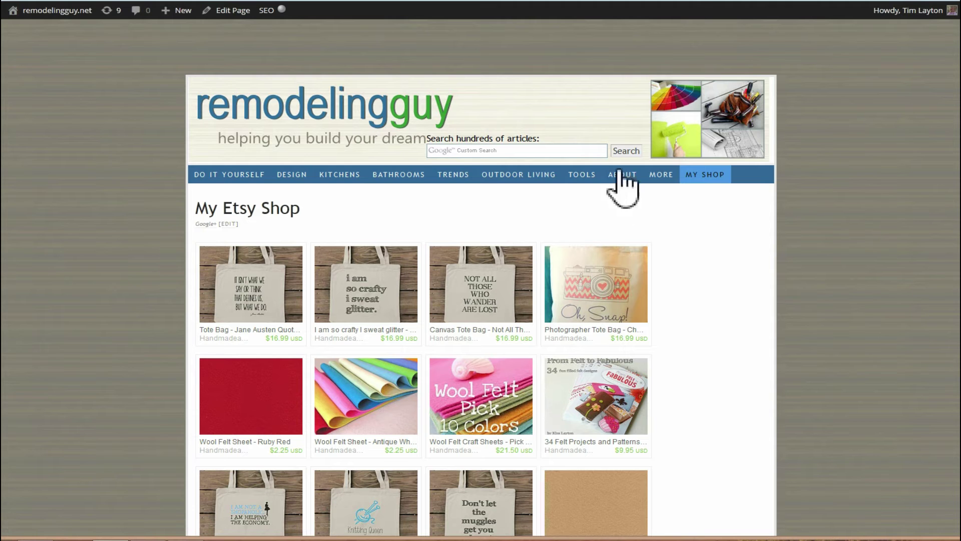
pyautogui.scroll(-3, 354, 318)
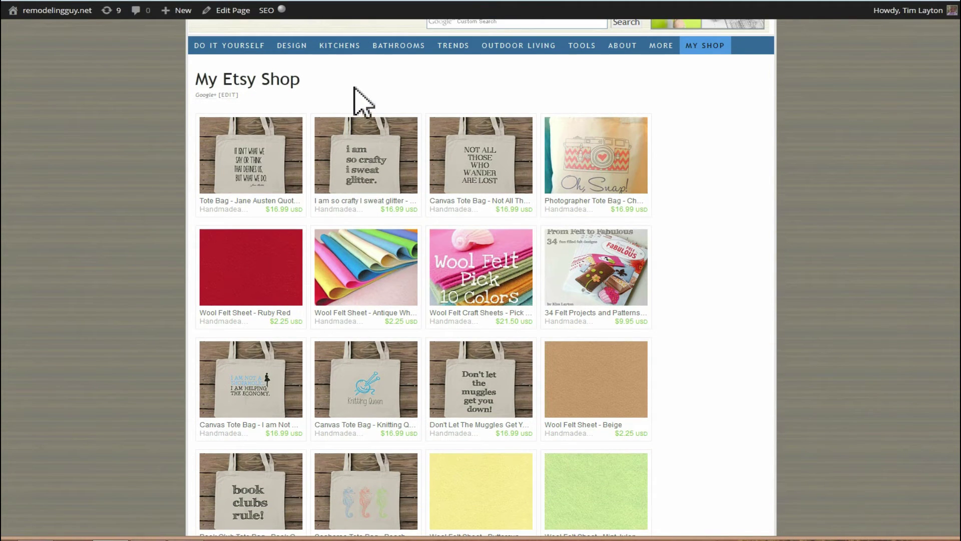
pyautogui.scroll(2, 353, 90)
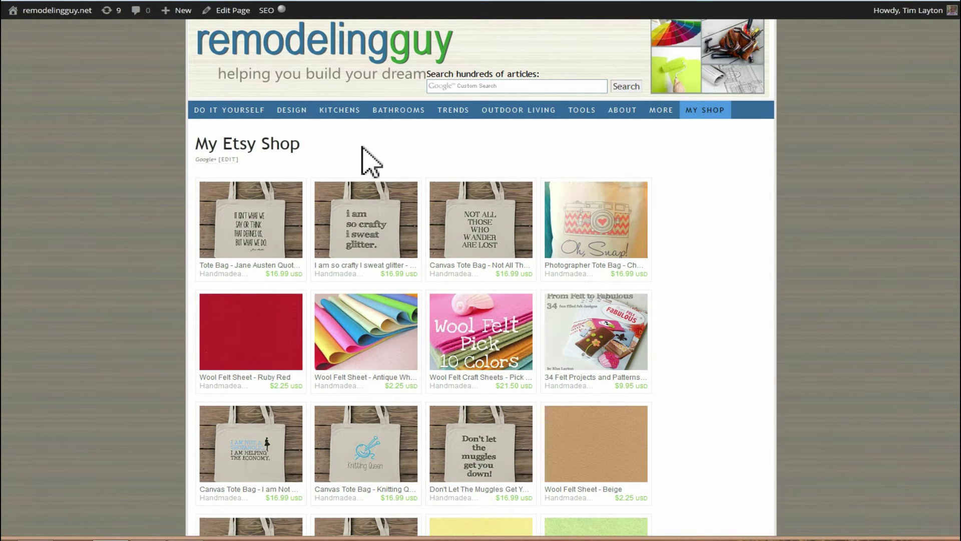
pyautogui.scroll(2, 353, 141)
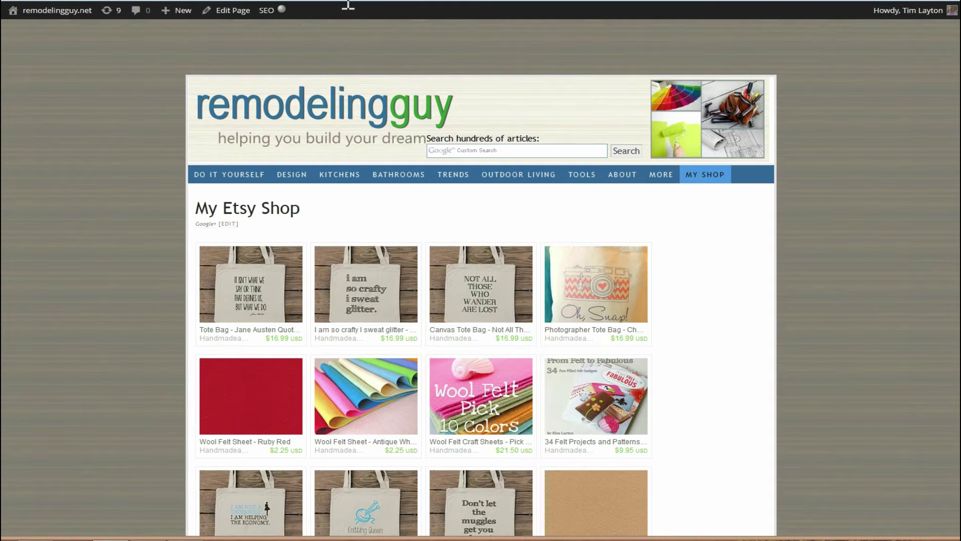
# Load the remodelingguy home page via the logo and scroll through the '20 Small Space Storage Ideas' post and sidebar
pyautogui.click(335, 88)
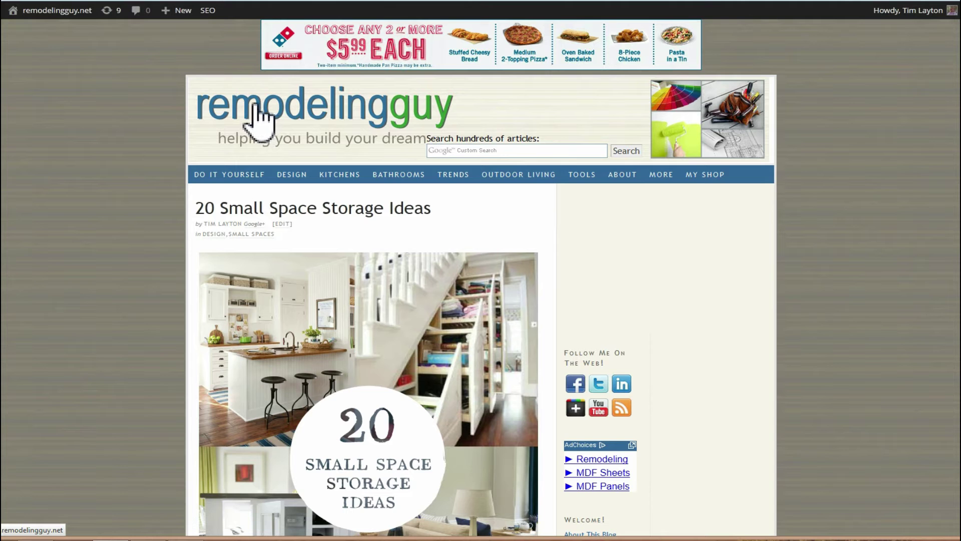
pyautogui.scroll(-4, 247, 150)
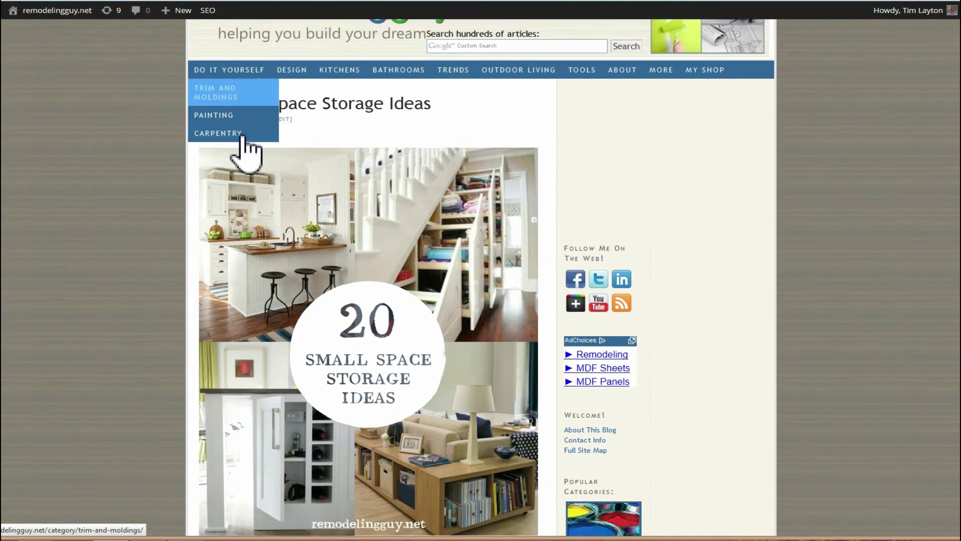
pyautogui.scroll(-3, 253, 155)
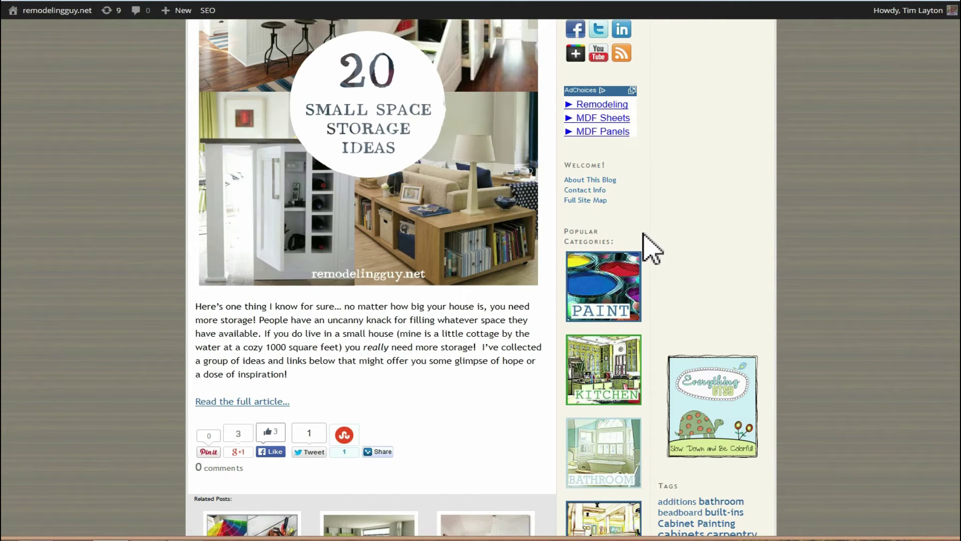
pyautogui.scroll(-15, 644, 248)
pyautogui.scroll(-2, 634, 243)
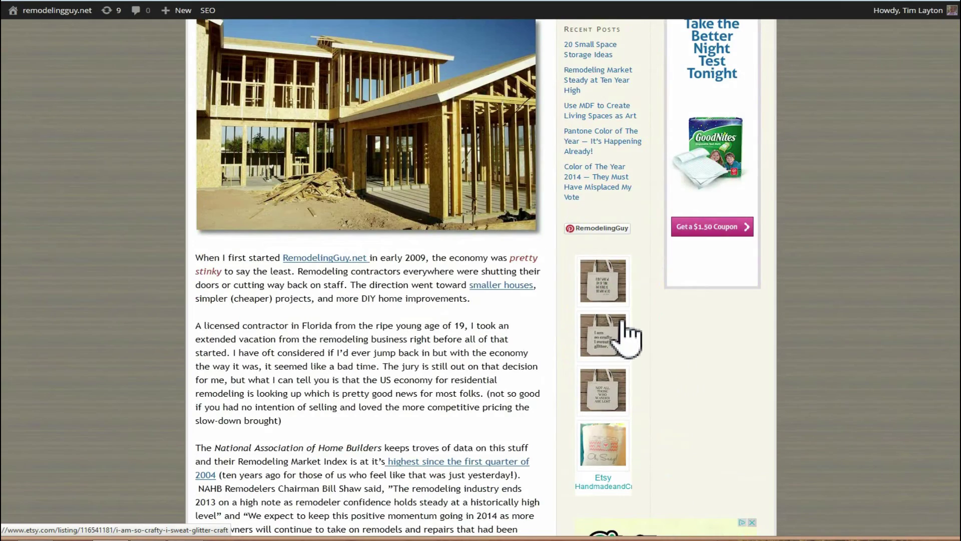
pyautogui.scroll(10, 628, 326)
pyautogui.scroll(4, 628, 296)
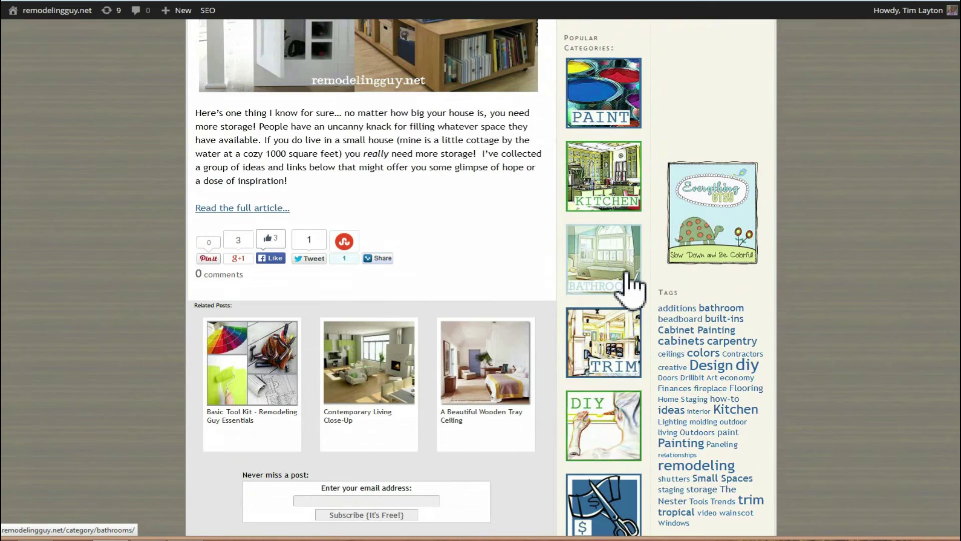
pyautogui.scroll(8, 632, 288)
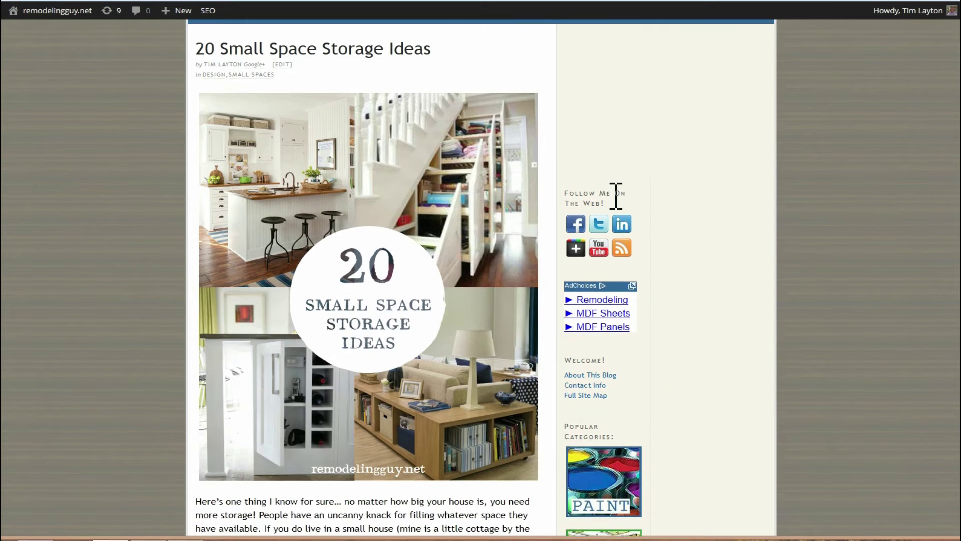
pyautogui.scroll(3, 614, 196)
pyautogui.scroll(-4, 611, 215)
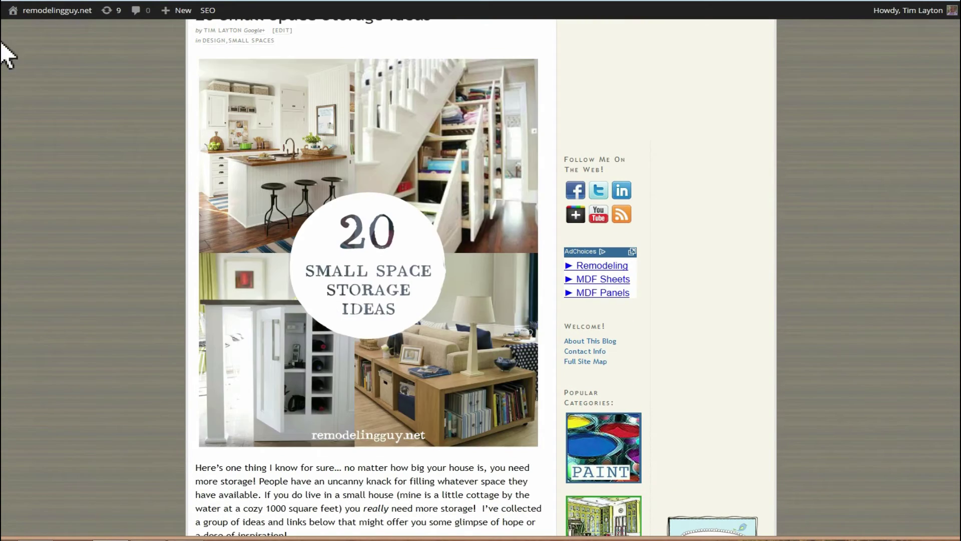
pyautogui.moveTo(70, 12)
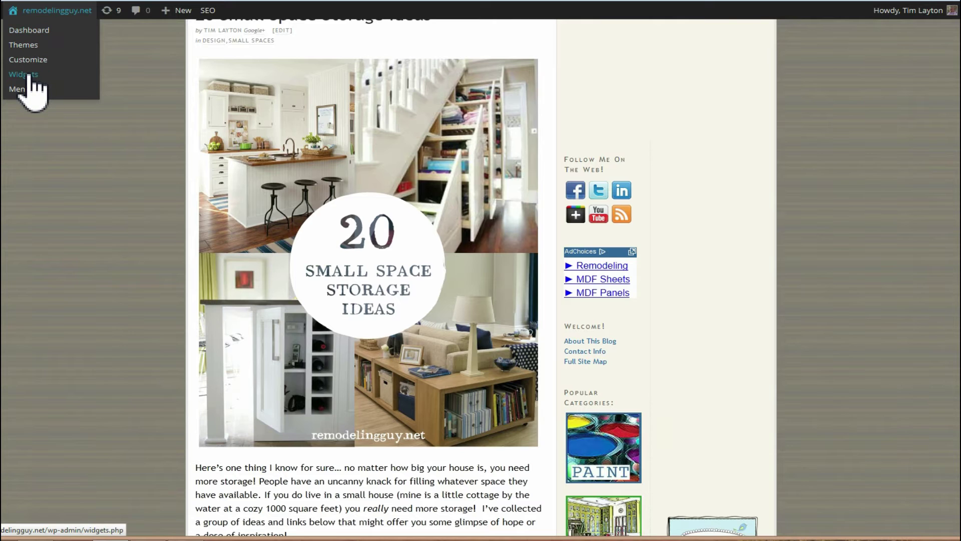
# Go to the admin Dashboard, then Appearance > Widgets to view Sidebar 1's Text, Recent Posts and Follow Me widgets
pyautogui.click(35, 32)
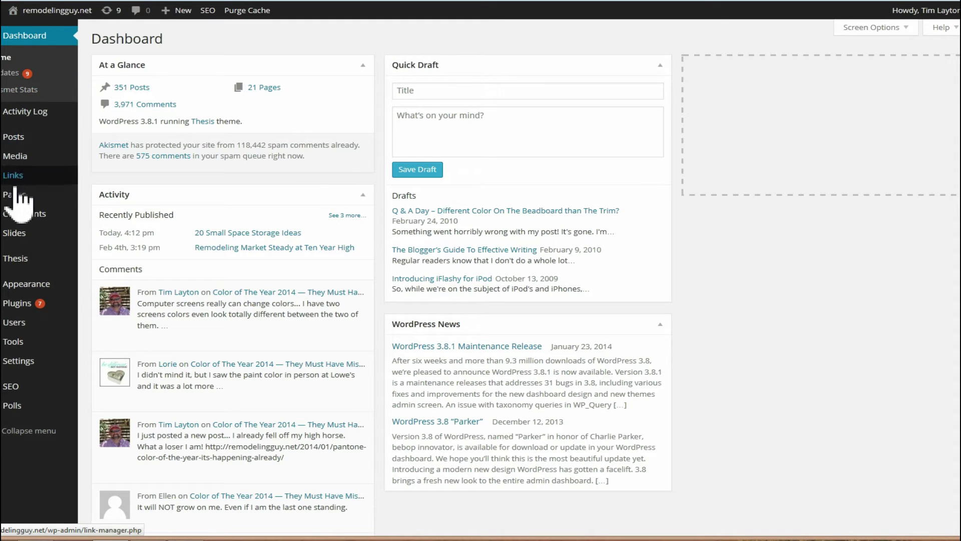
pyautogui.moveTo(19, 290)
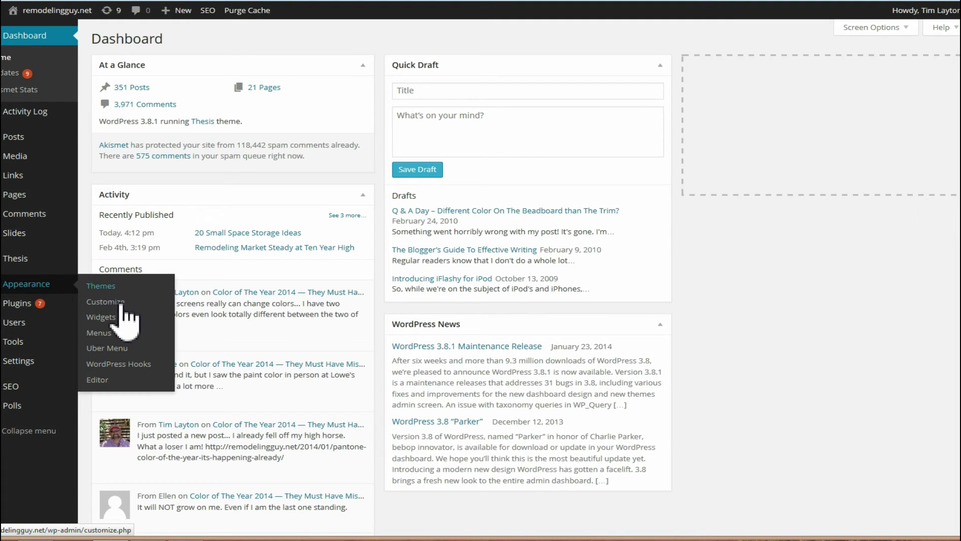
pyautogui.click(118, 321)
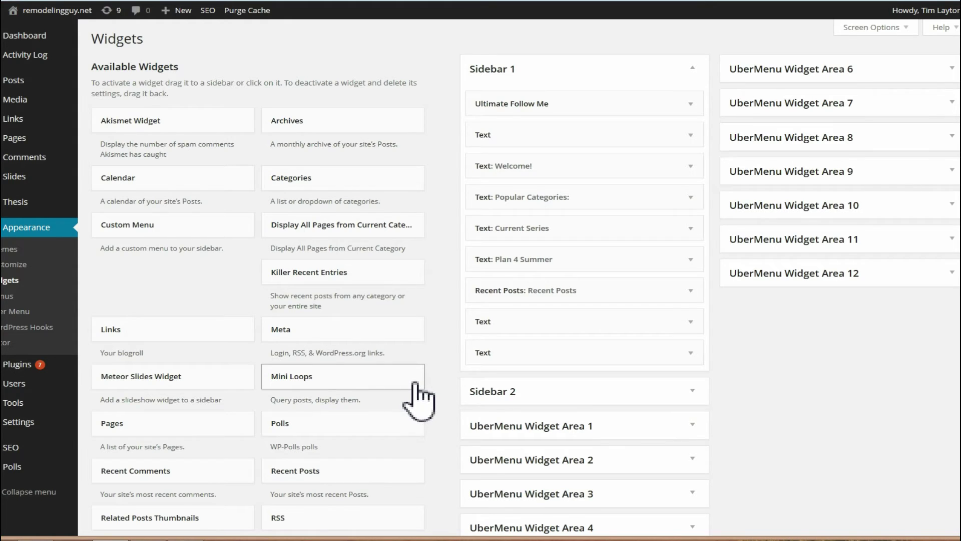
pyautogui.scroll(-2, 420, 401)
pyautogui.scroll(2, 419, 392)
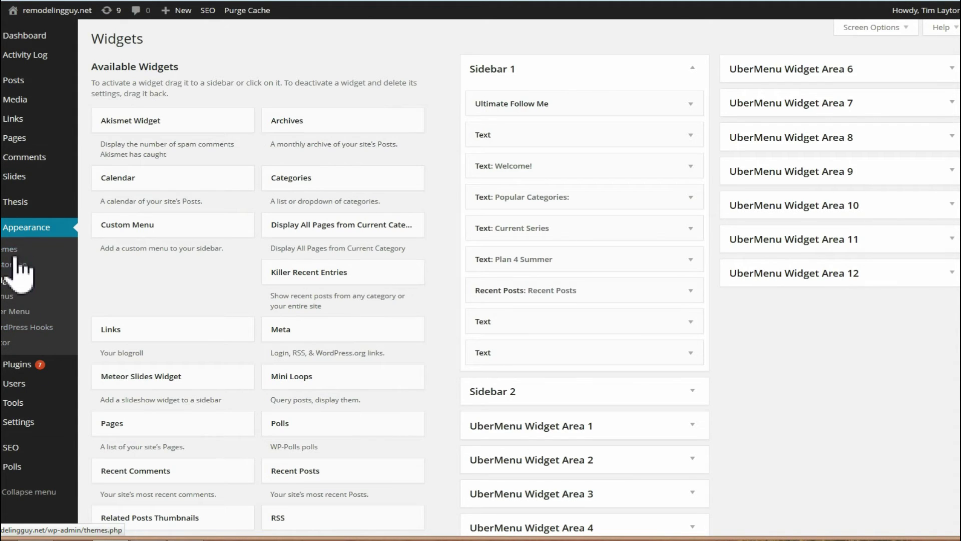
# Create a new, empty menu named Sidebar Menu in the menu editor
pyautogui.click(7, 303)
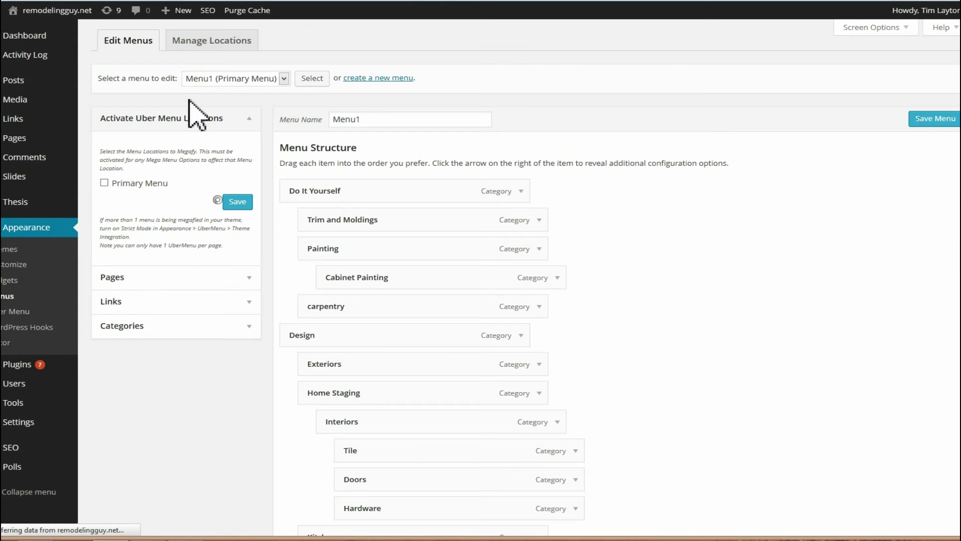
pyautogui.click(389, 81)
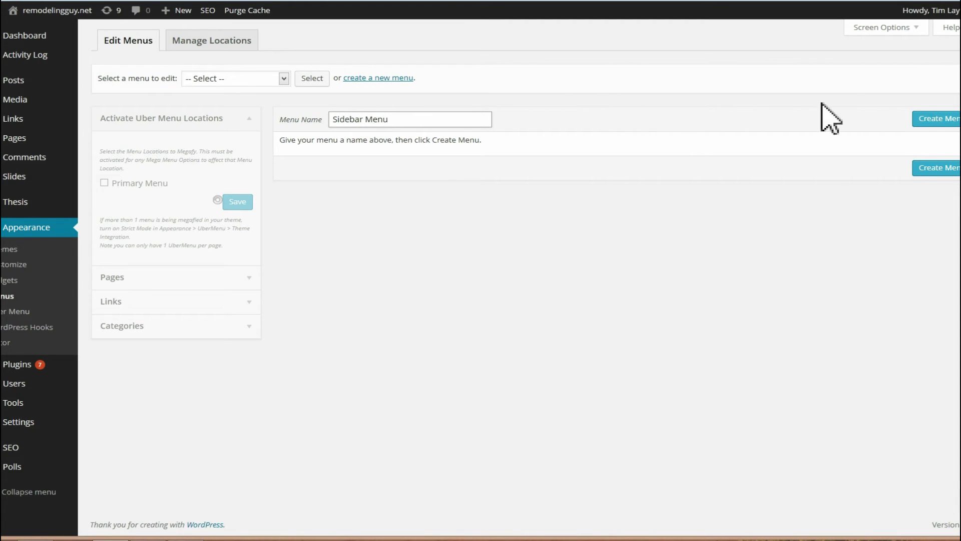
pyautogui.click(936, 119)
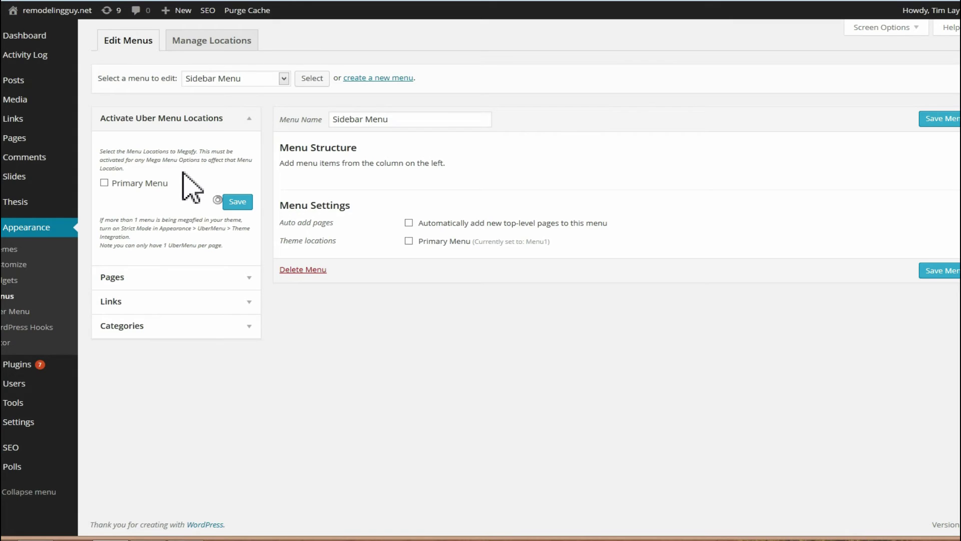
# Add the My Etsy Shop page from the Pages box to Sidebar Menu and save it
pyautogui.click(249, 277)
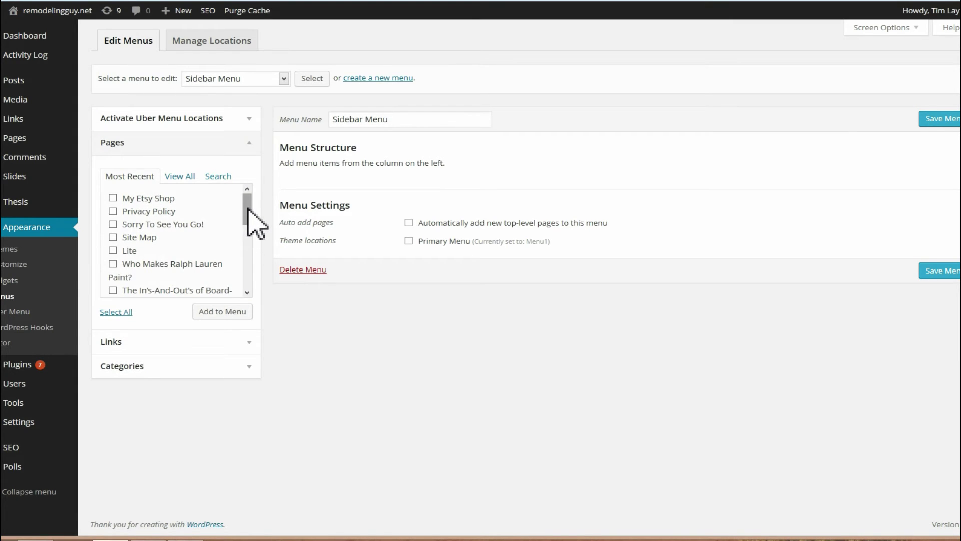
pyautogui.click(121, 199)
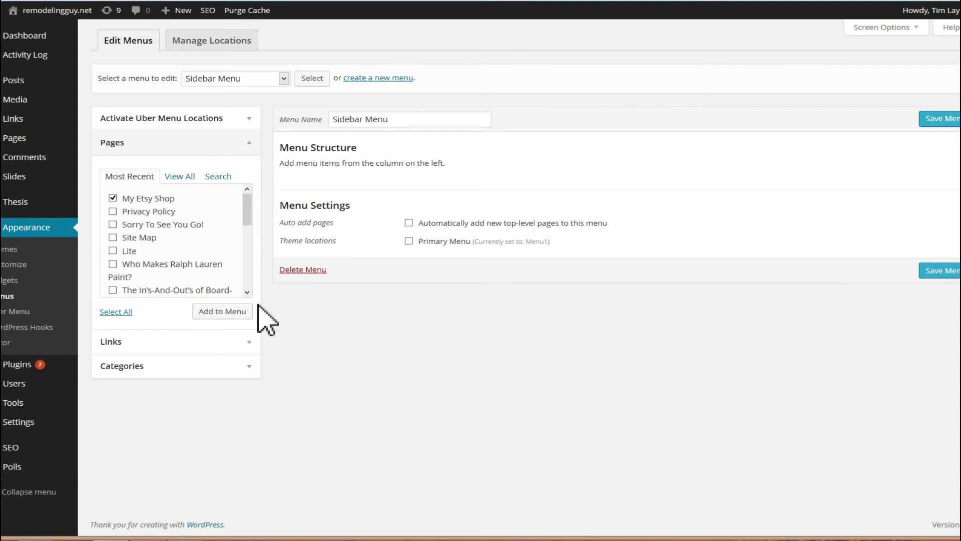
pyautogui.click(227, 309)
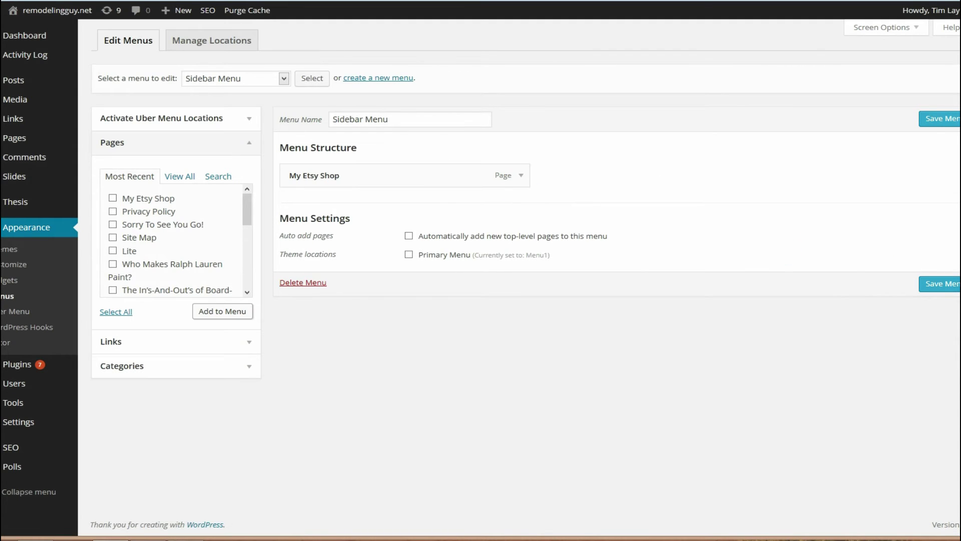
pyautogui.click(938, 285)
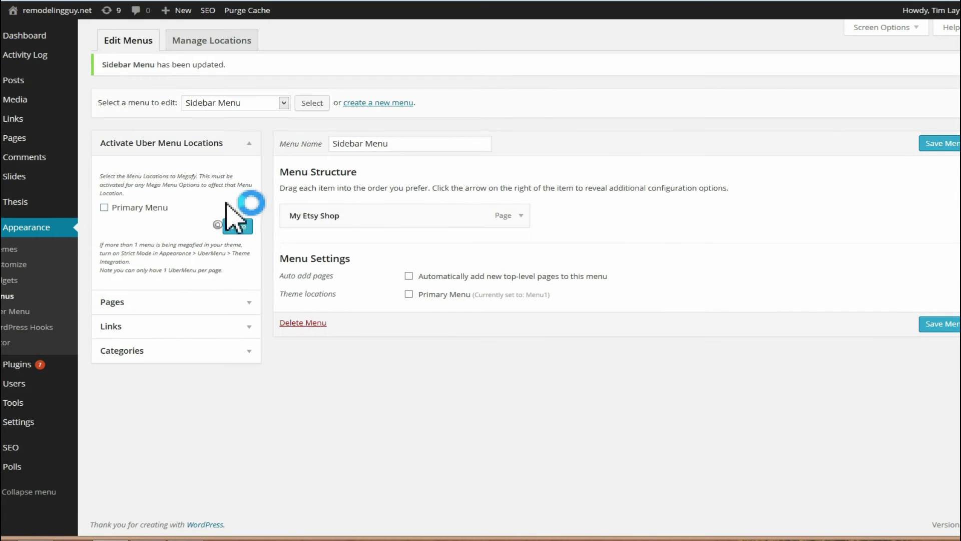
# Drag a Custom Menu widget to the top of Sidebar 1, select Sidebar Menu, and save the widget
pyautogui.click(4, 286)
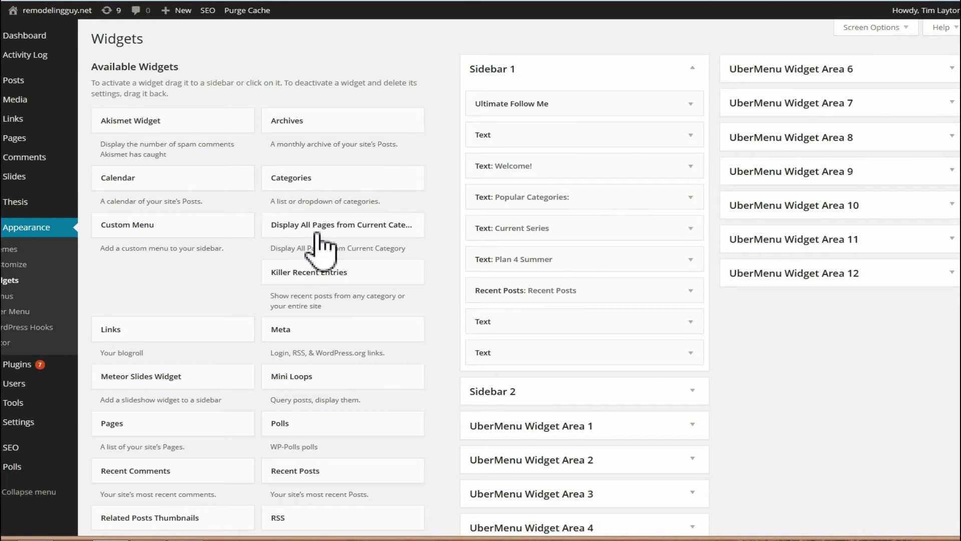
pyautogui.scroll(-3, 174, 271)
pyautogui.scroll(3, 176, 273)
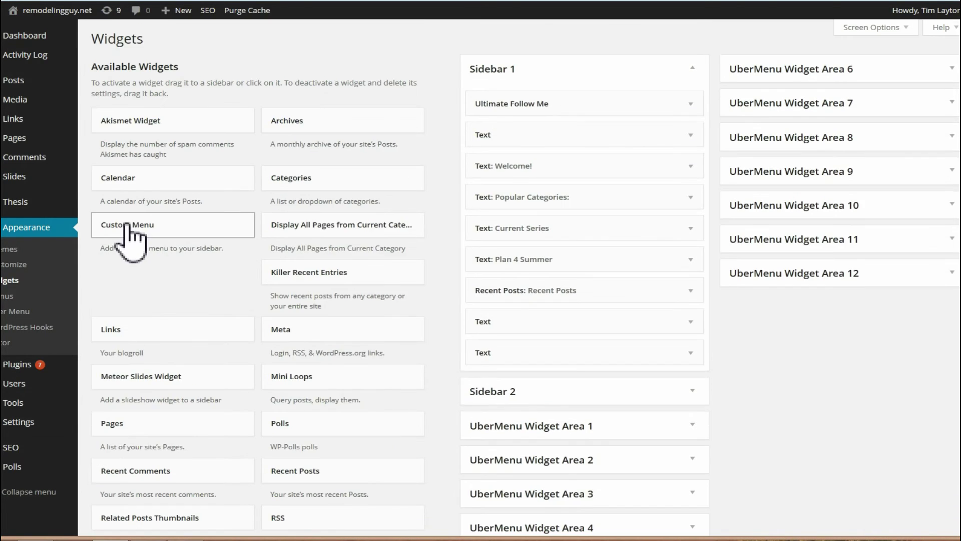
pyautogui.moveTo(135, 226); pyautogui.dragTo(504, 98)
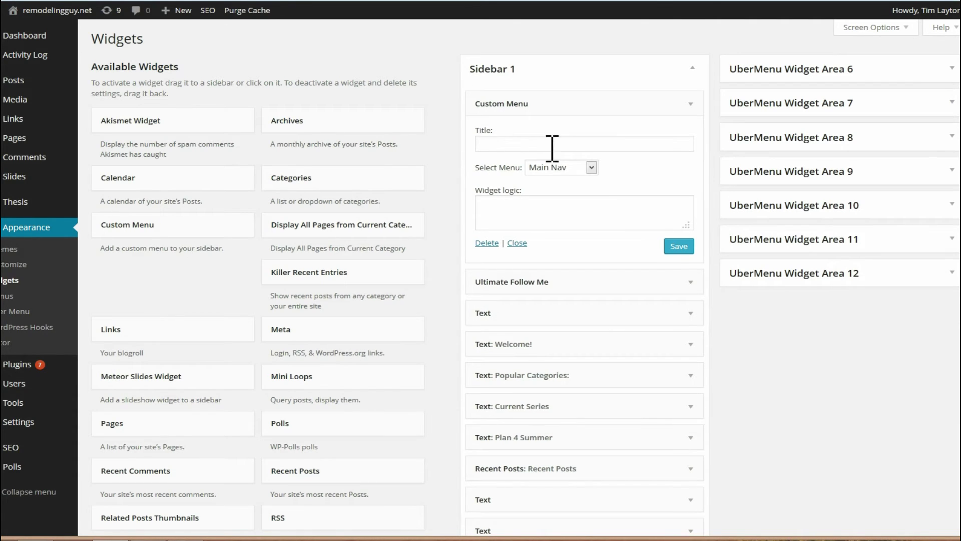
pyautogui.click(591, 167)
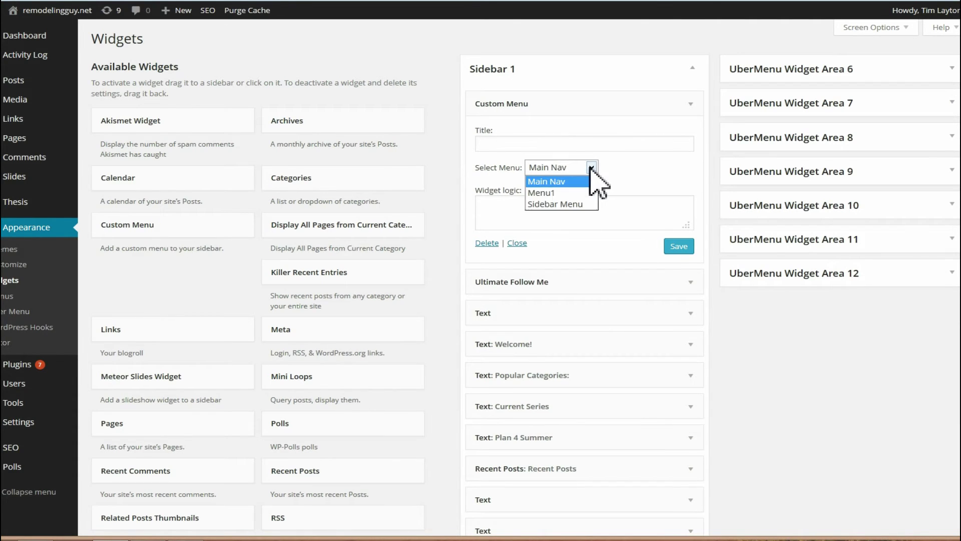
pyautogui.click(561, 204)
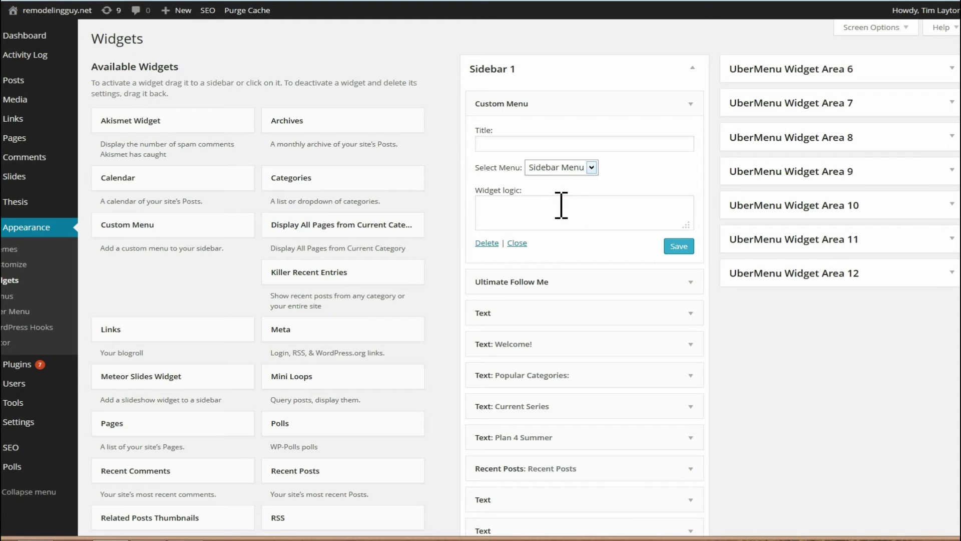
pyautogui.click(679, 245)
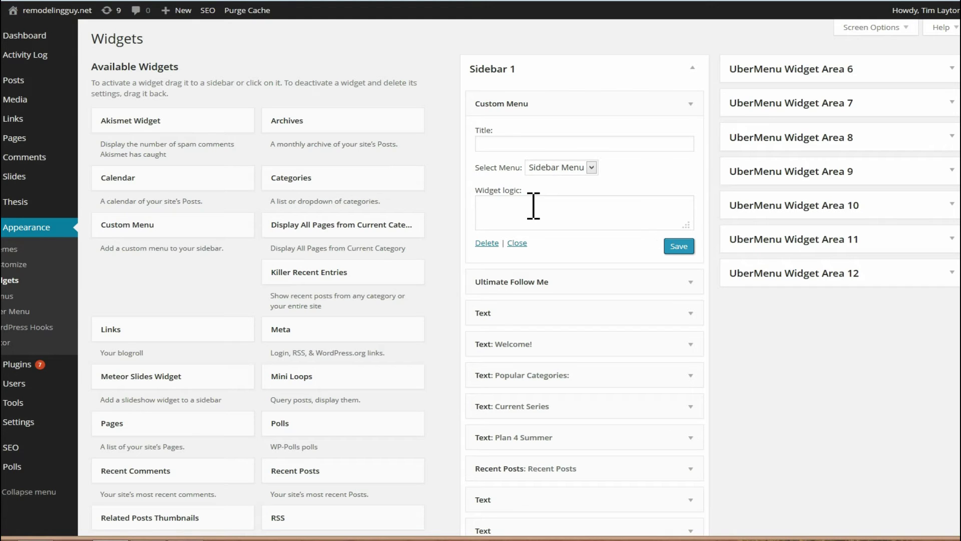
# Visit the live site and view its My Etsy Shop listings page
pyautogui.moveTo(15, 15)
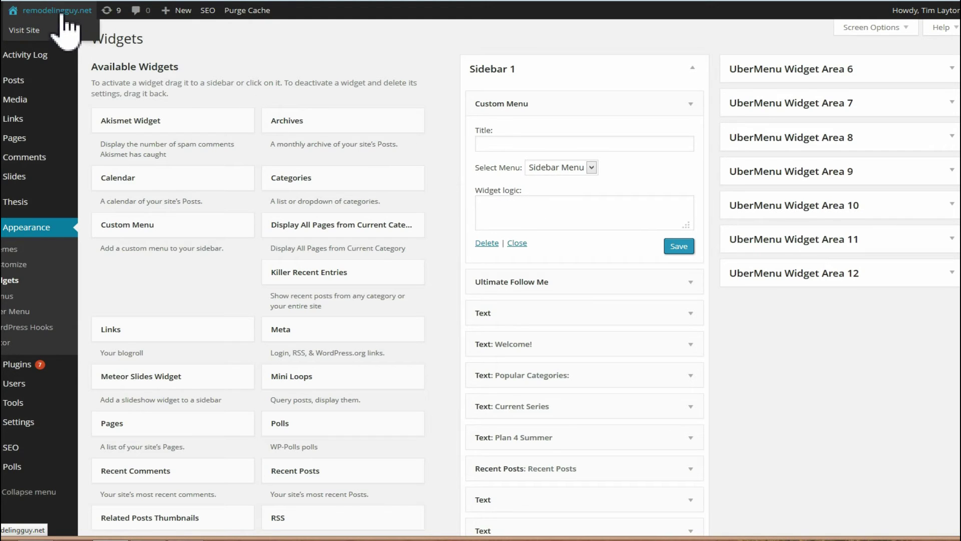
pyautogui.click(44, 32)
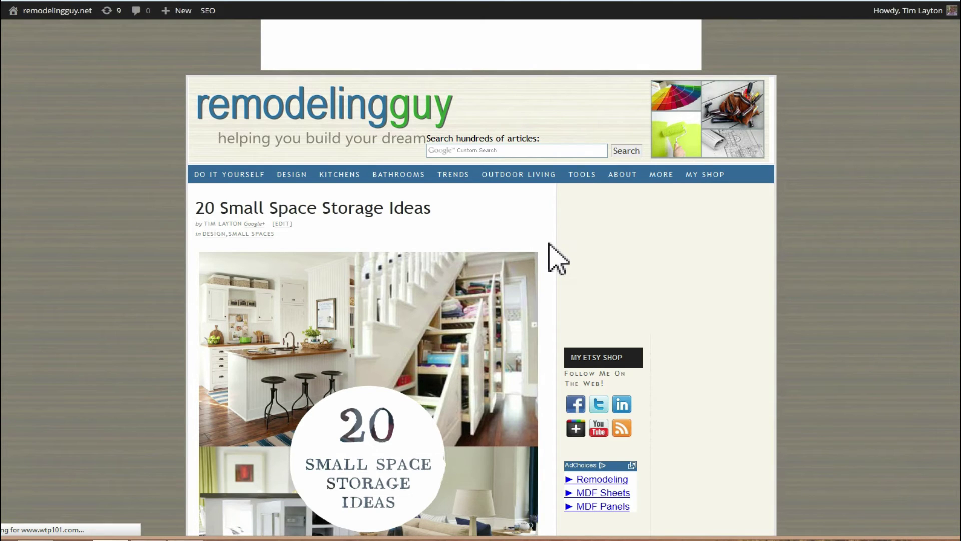
pyautogui.scroll(-1, 550, 220)
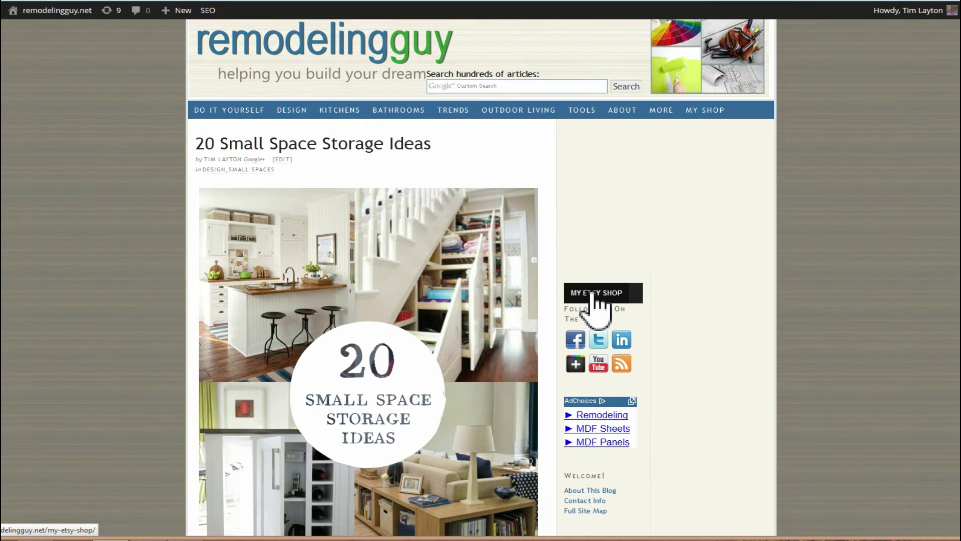
pyautogui.scroll(1, 598, 300)
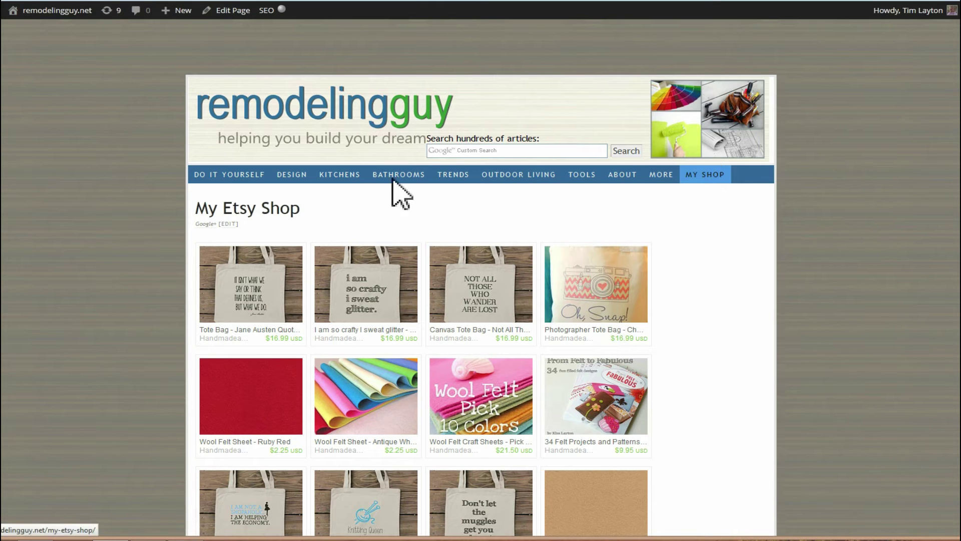
# Return to the site's home page, then to the admin Dashboard showing 351 posts and 21 pages
pyautogui.click(275, 119)
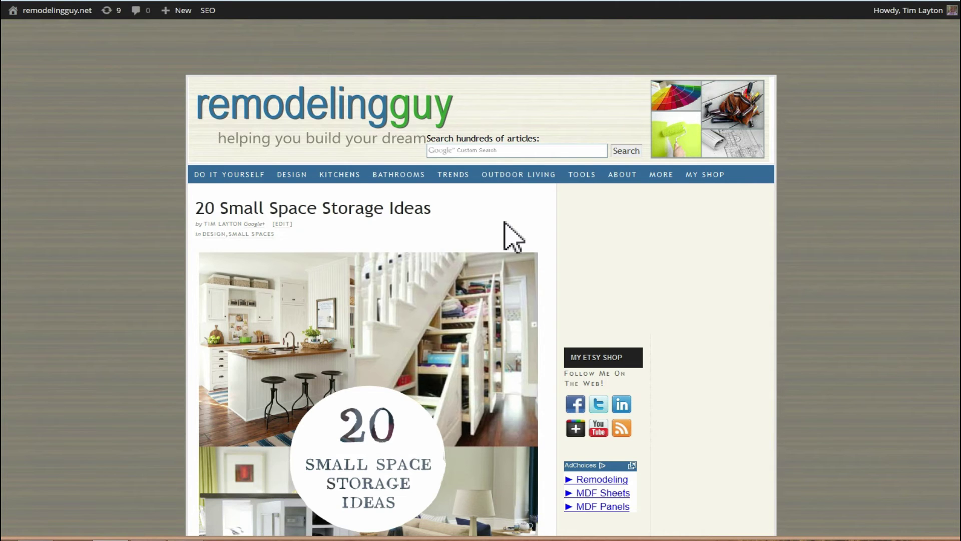
pyautogui.moveTo(48, 10)
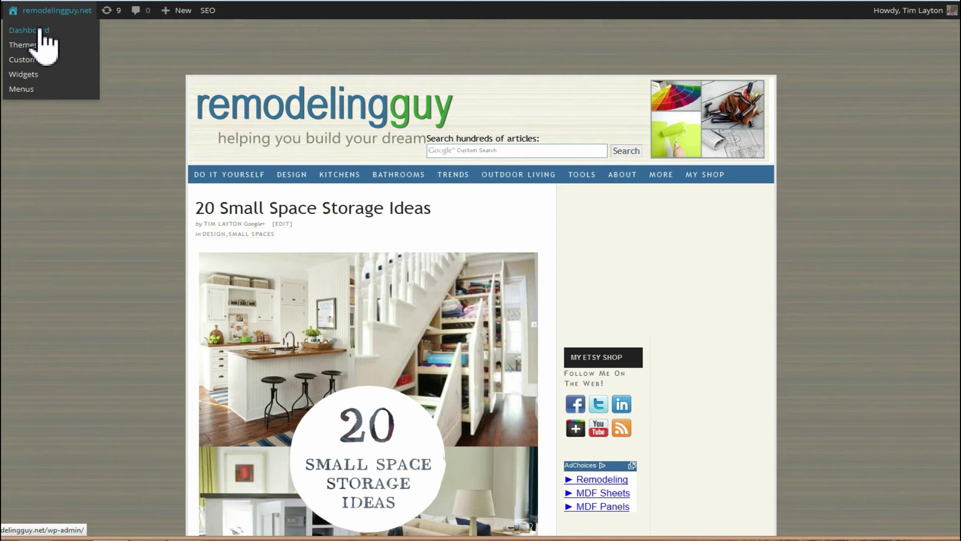
pyautogui.click(42, 31)
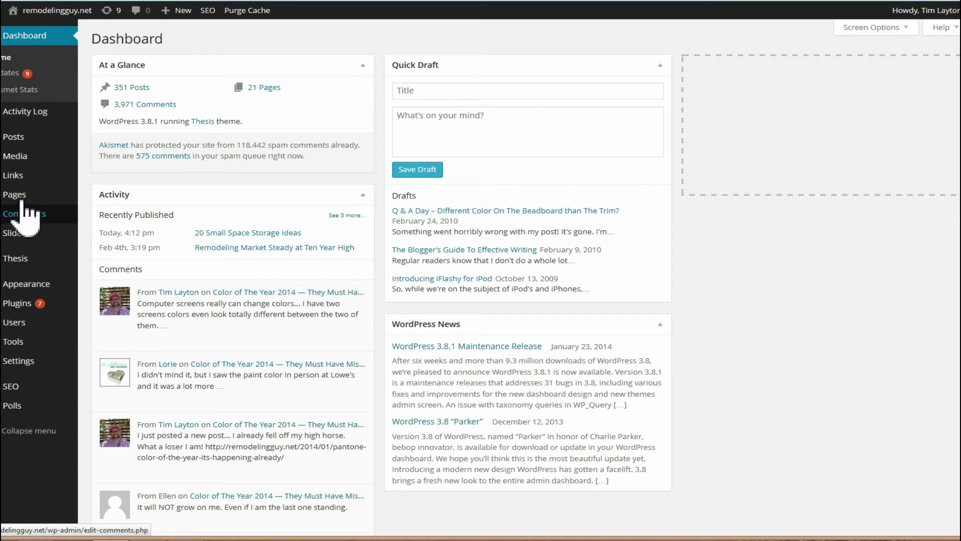
pyautogui.moveTo(22, 197)
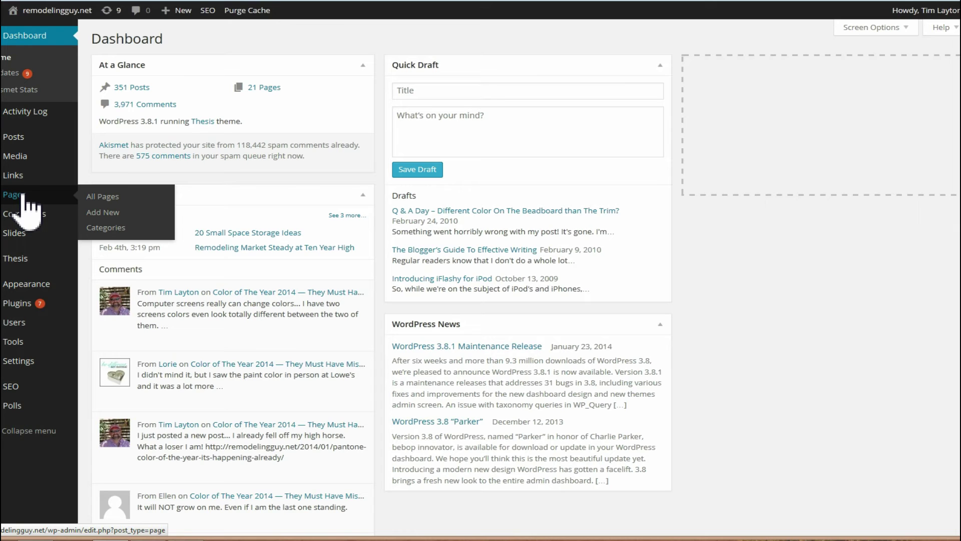
# Create and publish an empty page titled 'Blog' at remodelingguy.net/blog/
pyautogui.click(103, 212)
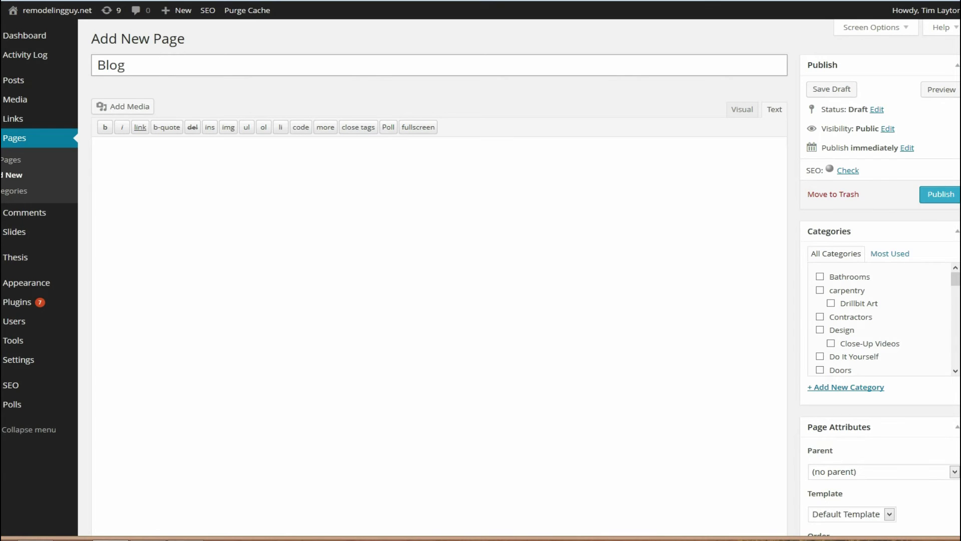
pyautogui.click(936, 196)
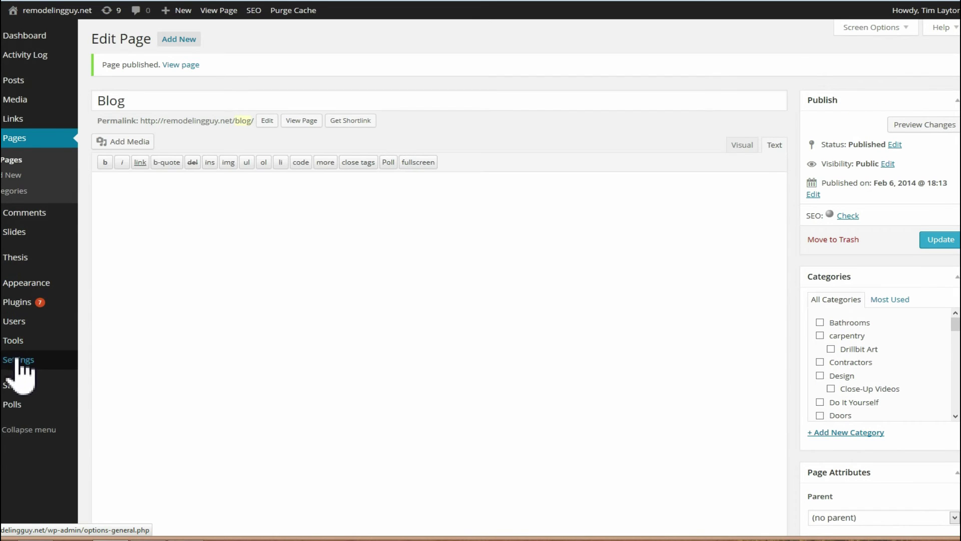
# In Reading settings, make My Etsy Shop the static front page and Blog the posts page, and save
pyautogui.moveTo(18, 363)
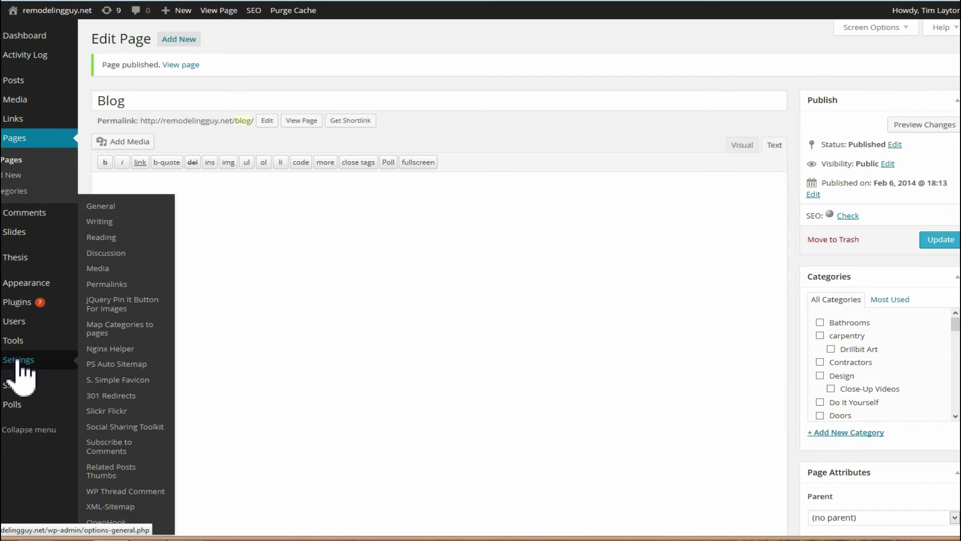
pyautogui.click(115, 238)
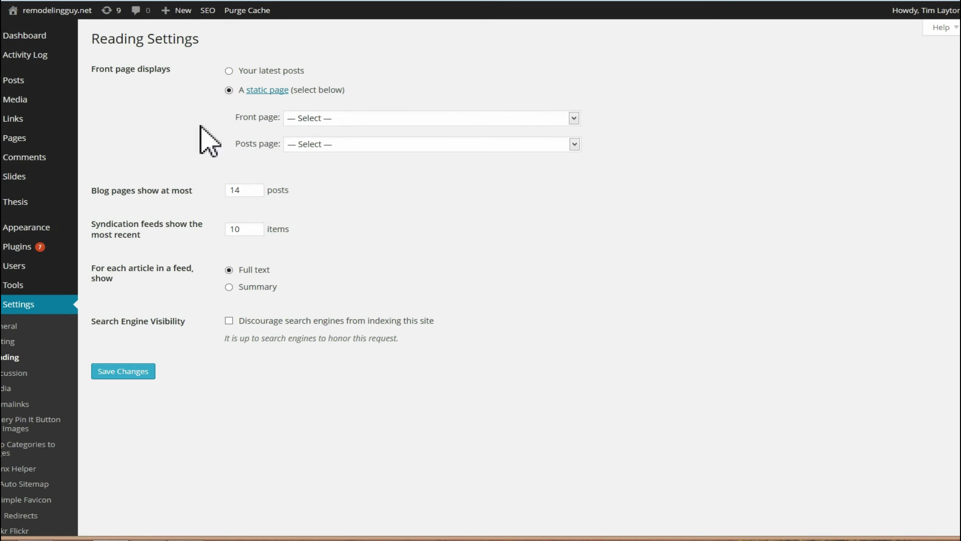
pyautogui.click(574, 119)
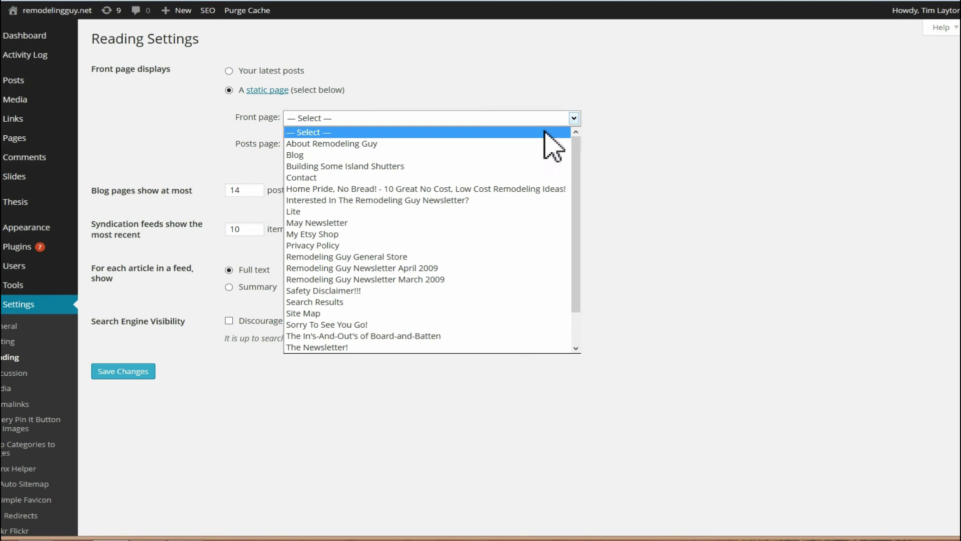
pyautogui.click(321, 233)
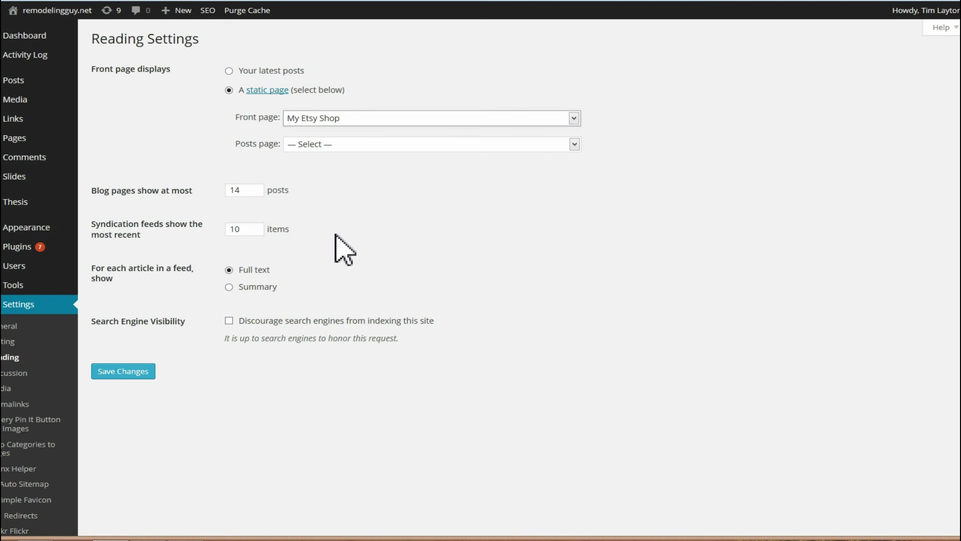
pyautogui.click(575, 145)
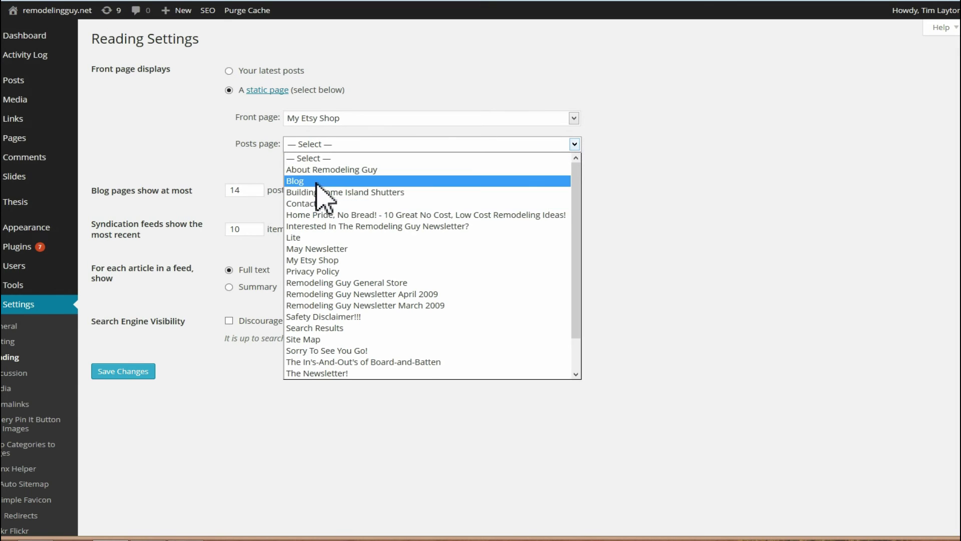
pyautogui.click(376, 180)
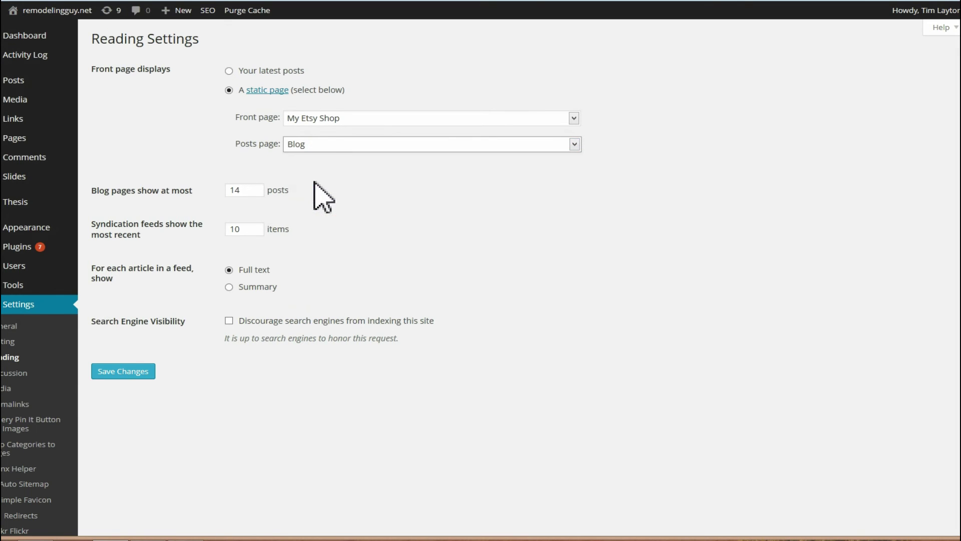
pyautogui.click(131, 370)
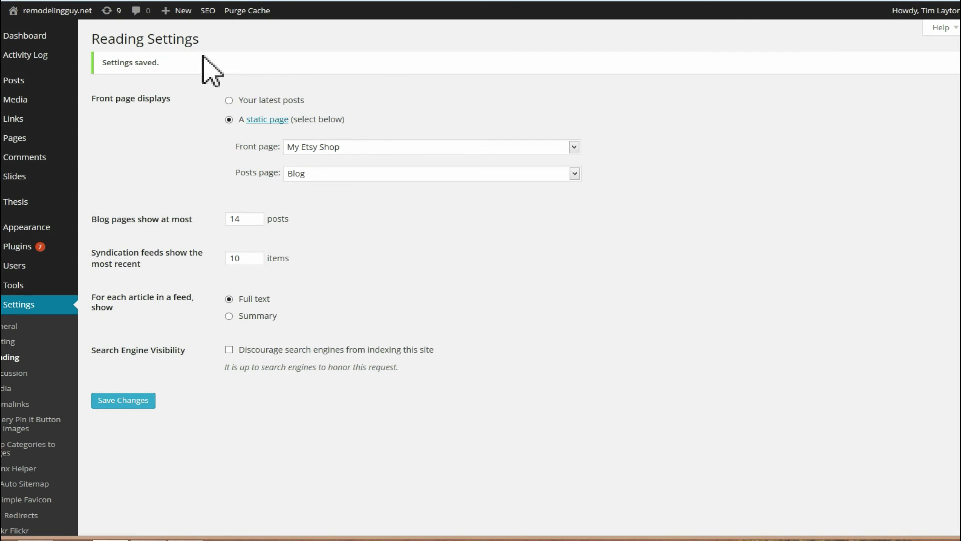
pyautogui.moveTo(13, 14)
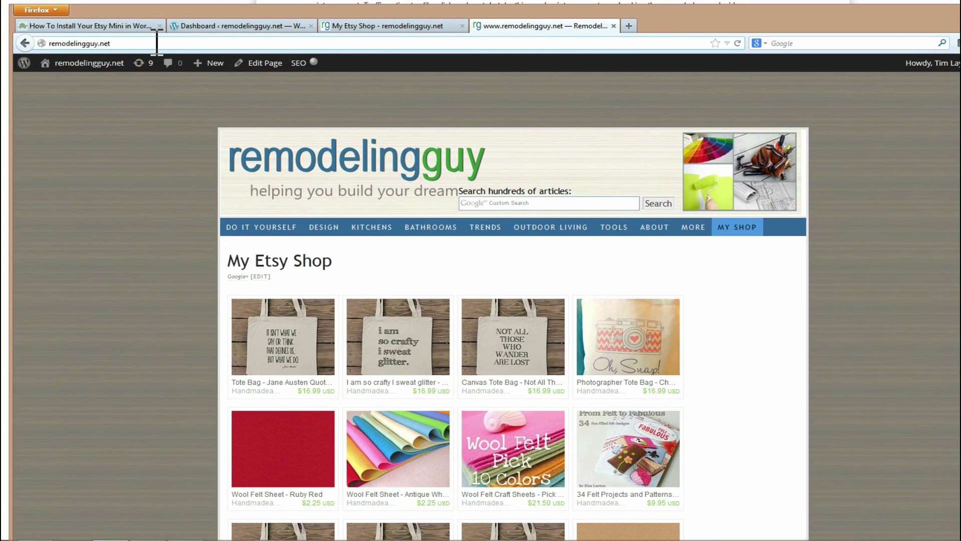
# Load remodelingguy.net/blog, scroll through the blog page, then return to the Dashboard
pyautogui.write('/blog')
pyautogui.press('Return')
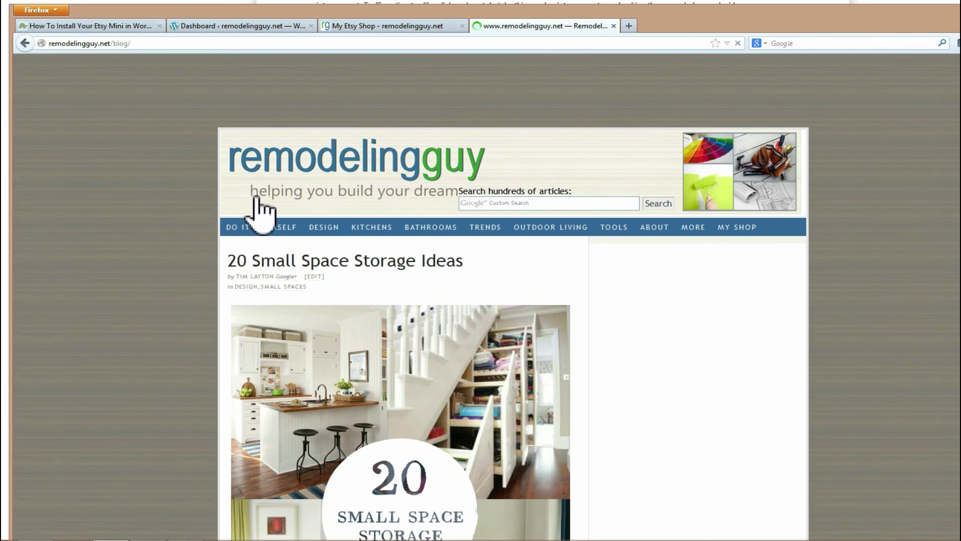
pyautogui.moveTo(261, 226)
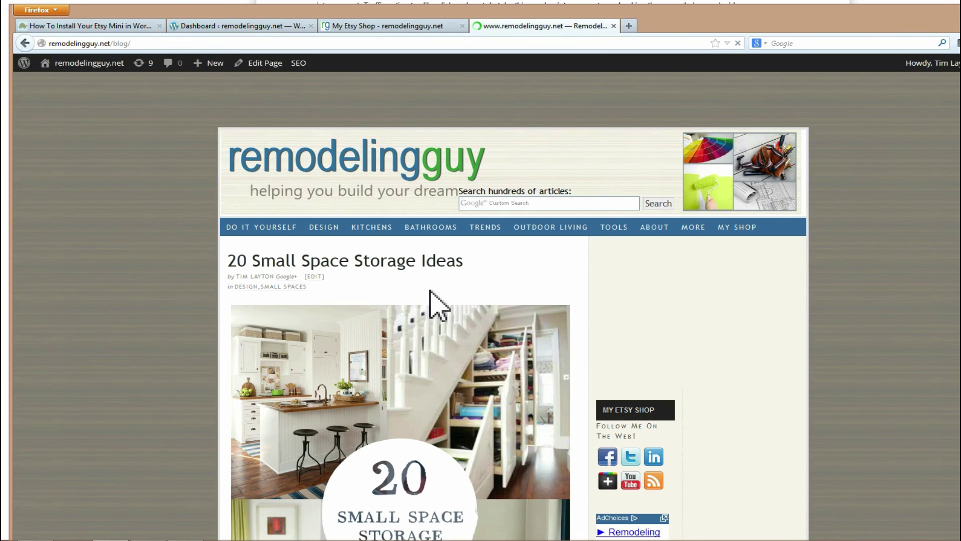
pyautogui.scroll(-3, 422, 338)
pyautogui.scroll(-15, 422, 343)
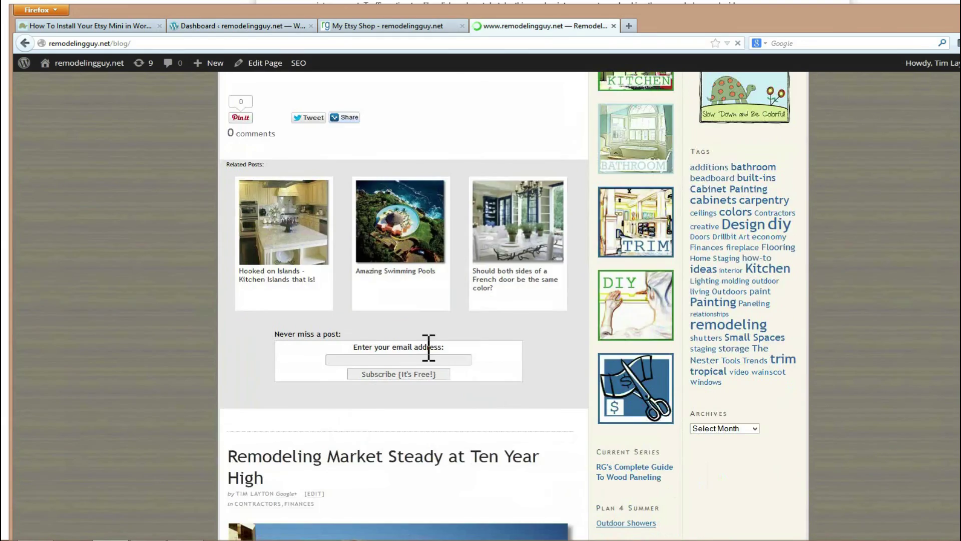
pyautogui.scroll(10, 430, 358)
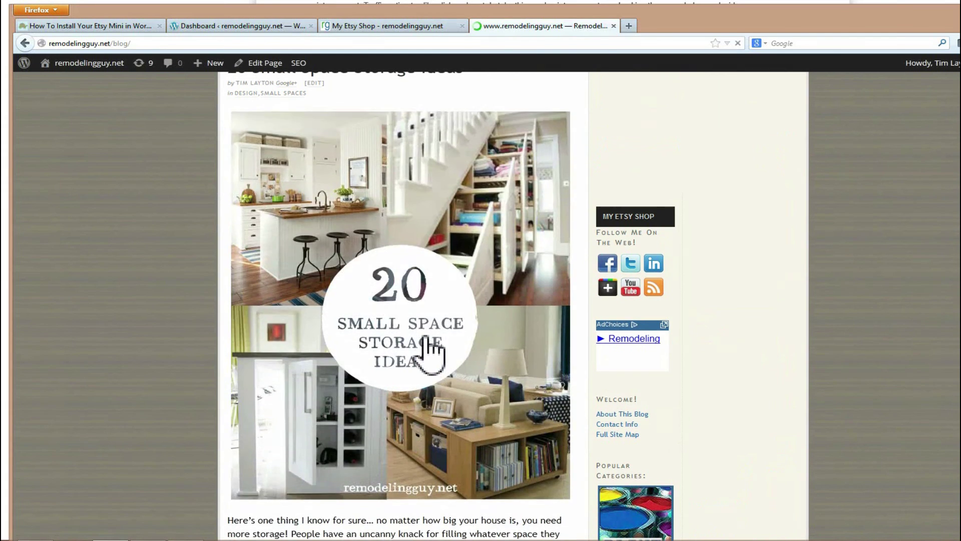
pyautogui.moveTo(89, 67)
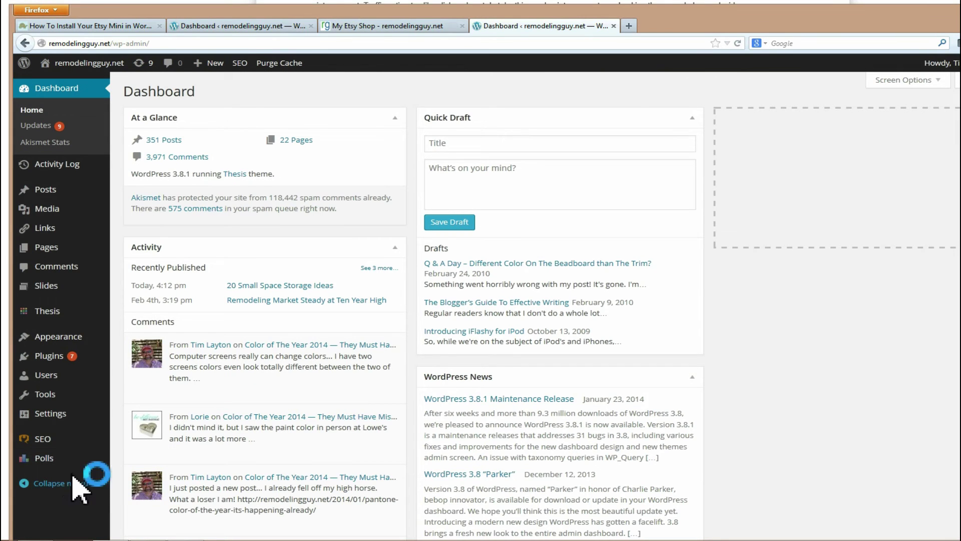
# Switch the Reading front page to 'Your latest posts', save, and view the live site
pyautogui.moveTo(59, 459)
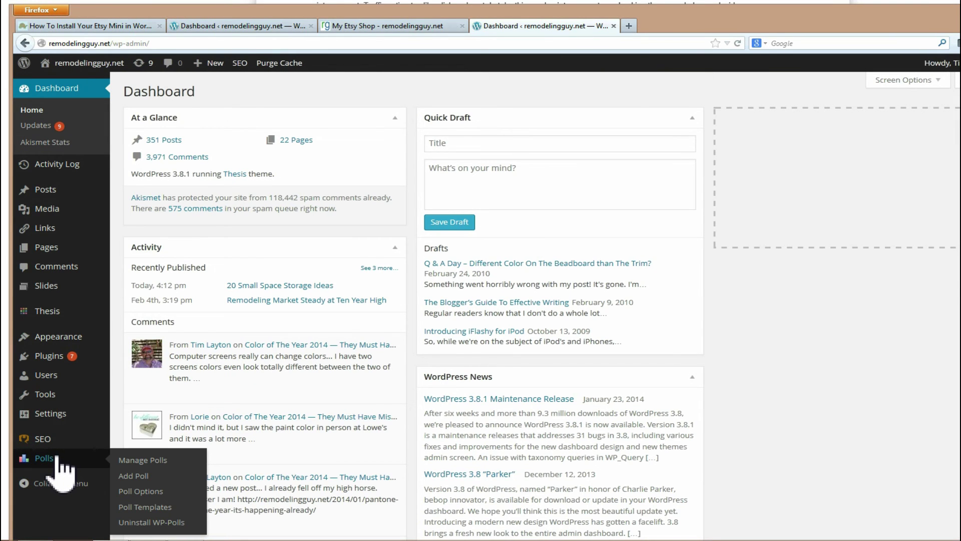
pyautogui.moveTo(57, 416)
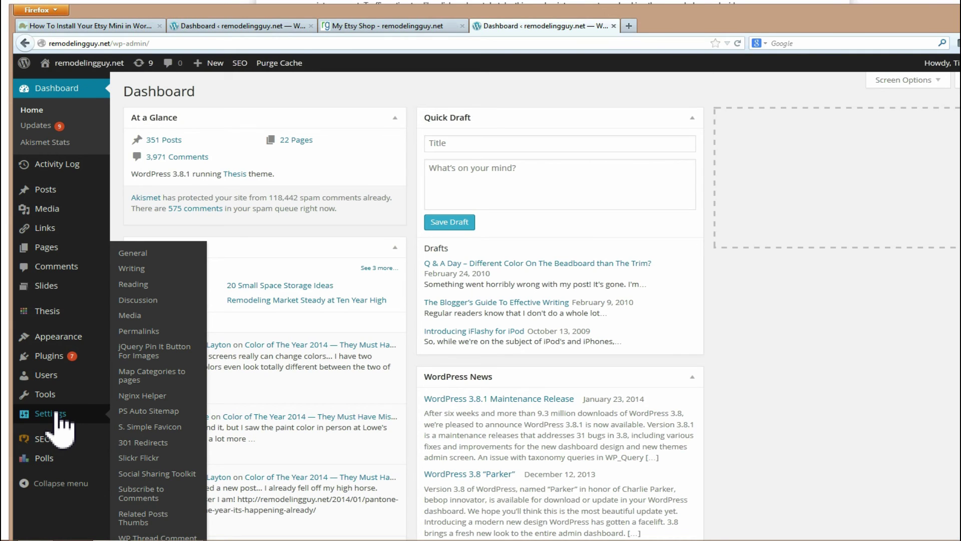
pyautogui.click(133, 285)
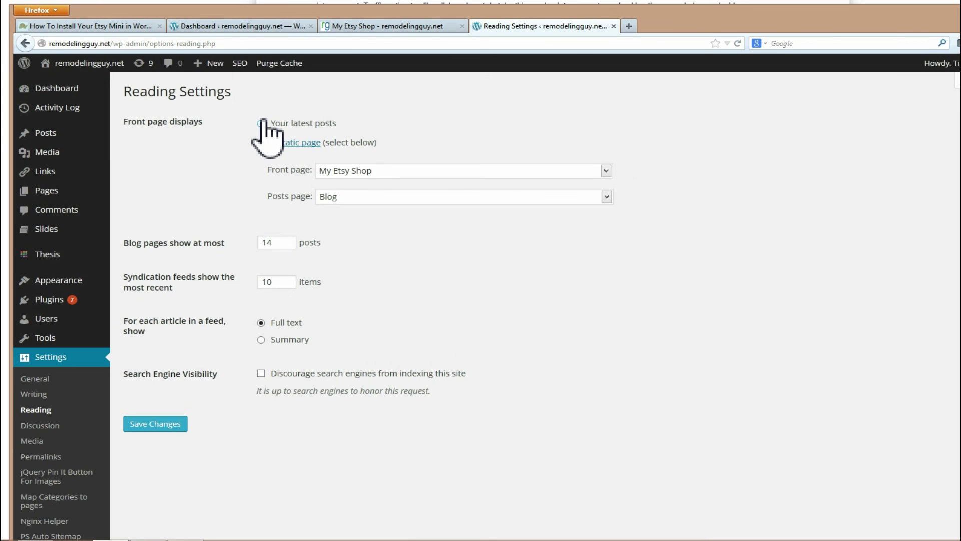
pyautogui.click(148, 426)
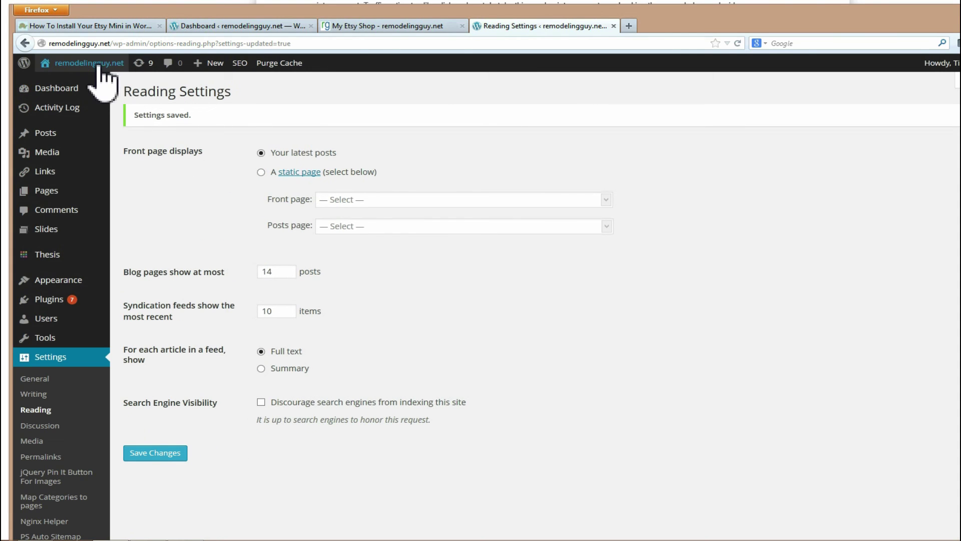
pyautogui.click(96, 82)
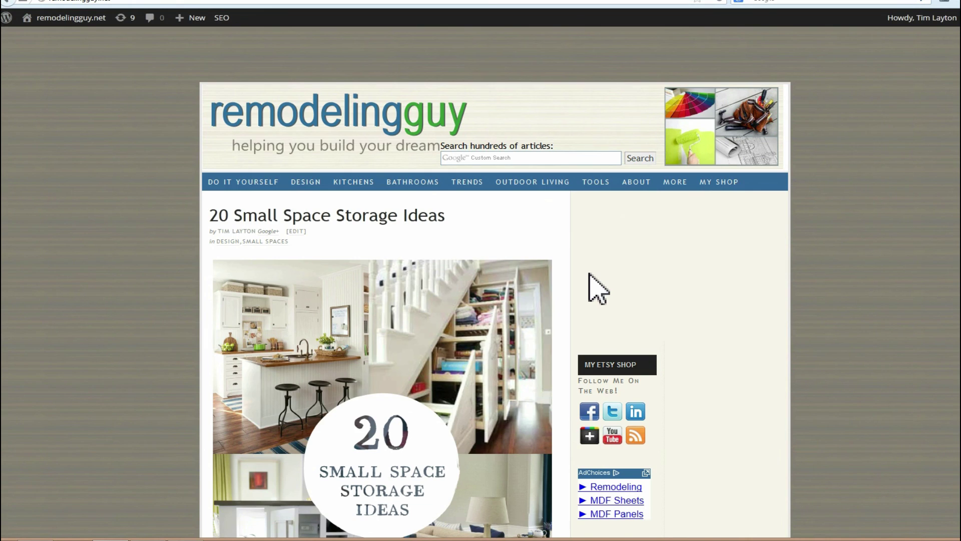
# Scroll the live home page down to the sidebar Etsy widget and back to the top
pyautogui.scroll(-15, 590, 274)
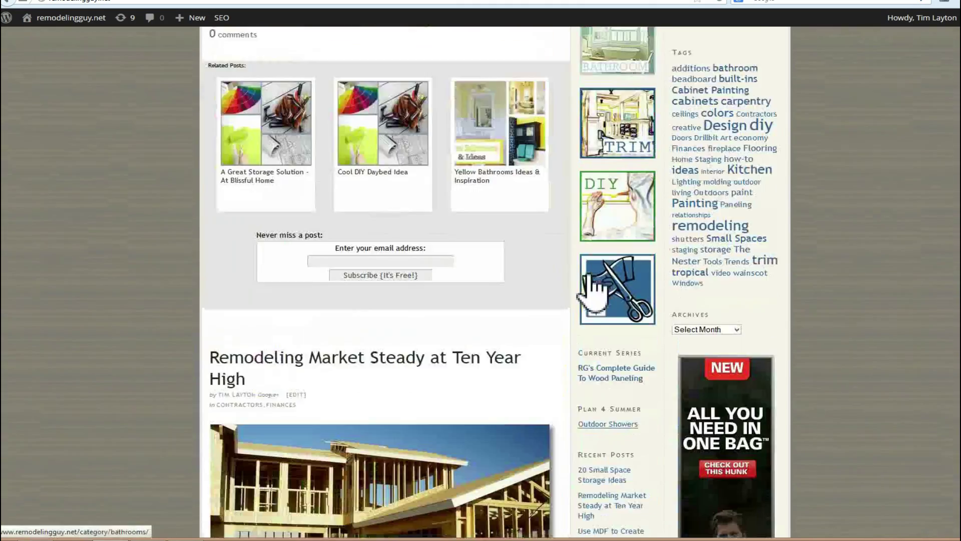
pyautogui.scroll(-5, 590, 274)
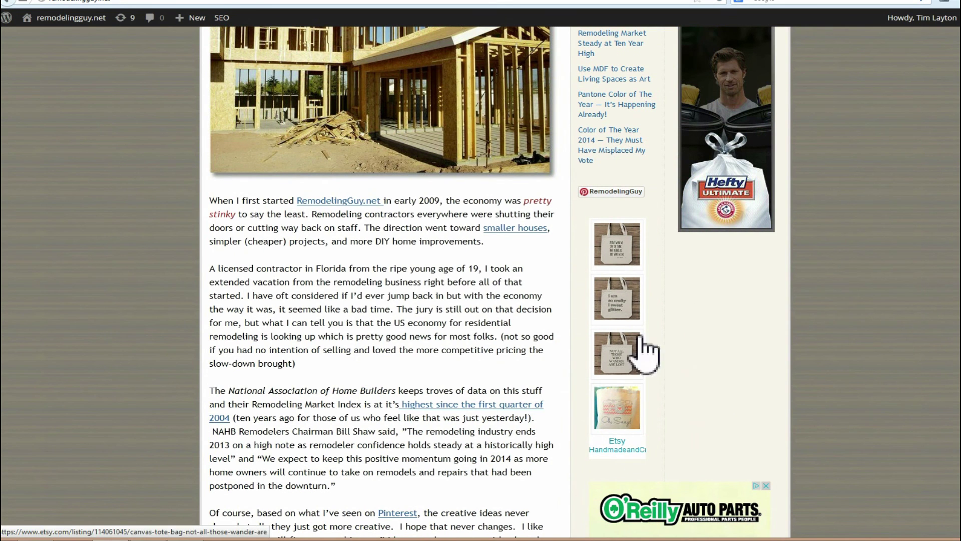
pyautogui.scroll(4, 621, 235)
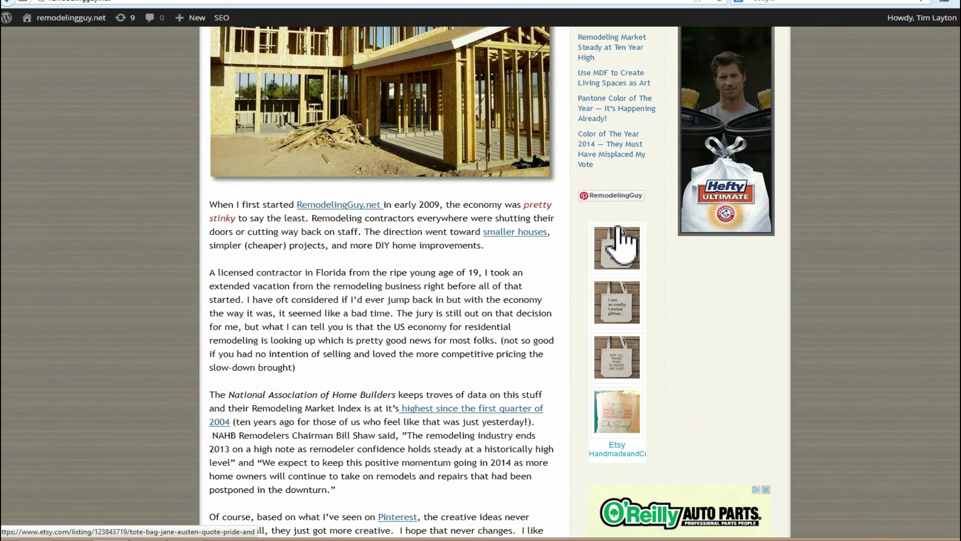
pyautogui.scroll(4, 616, 240)
pyautogui.scroll(4, 576, 215)
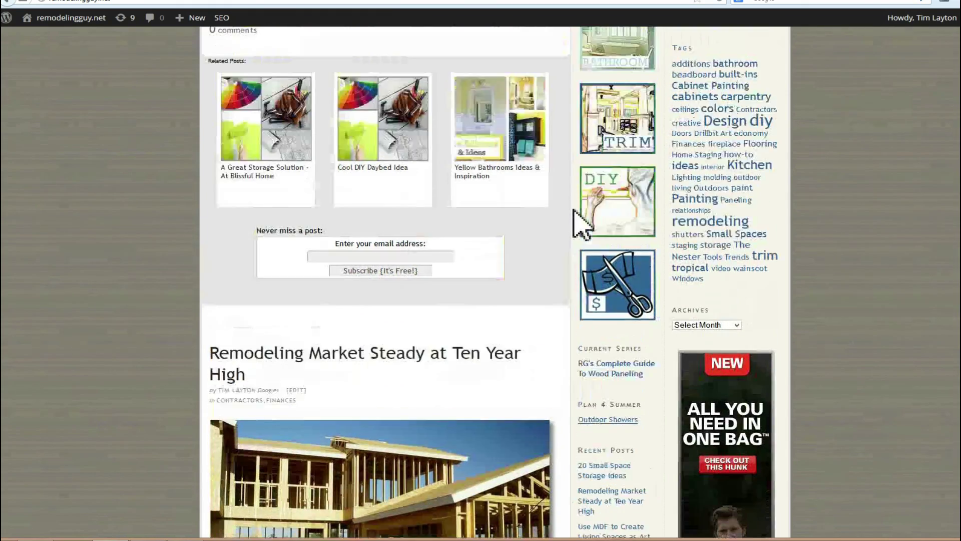
pyautogui.scroll(10, 574, 210)
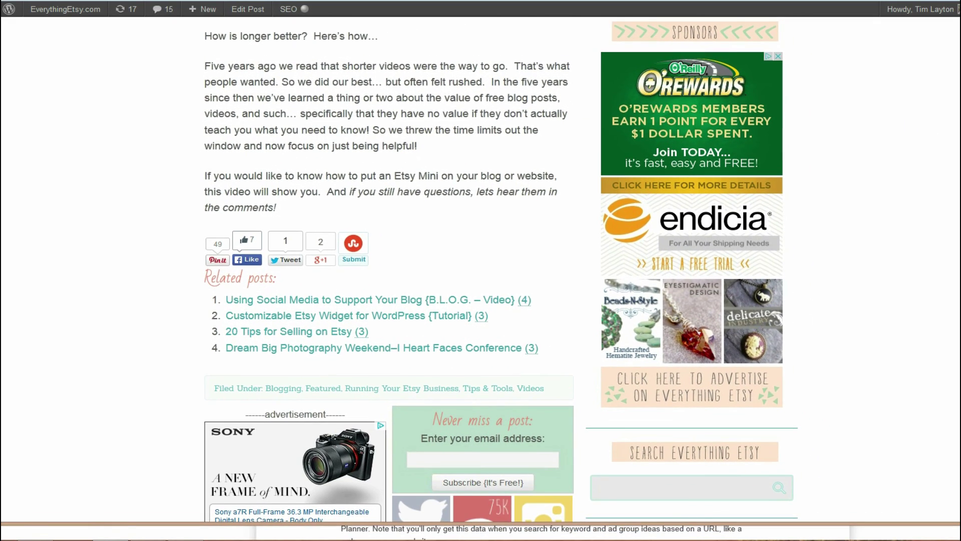
# Scroll through the reader comments on the Everything Etsy post about Etsy Mini
pyautogui.scroll(-15, 389, 270)
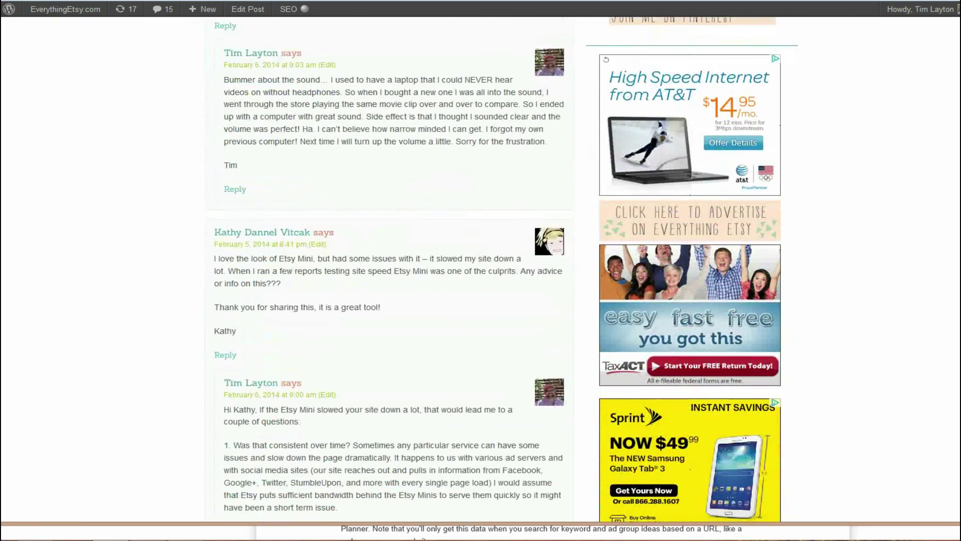
pyautogui.scroll(-4, 473, 355)
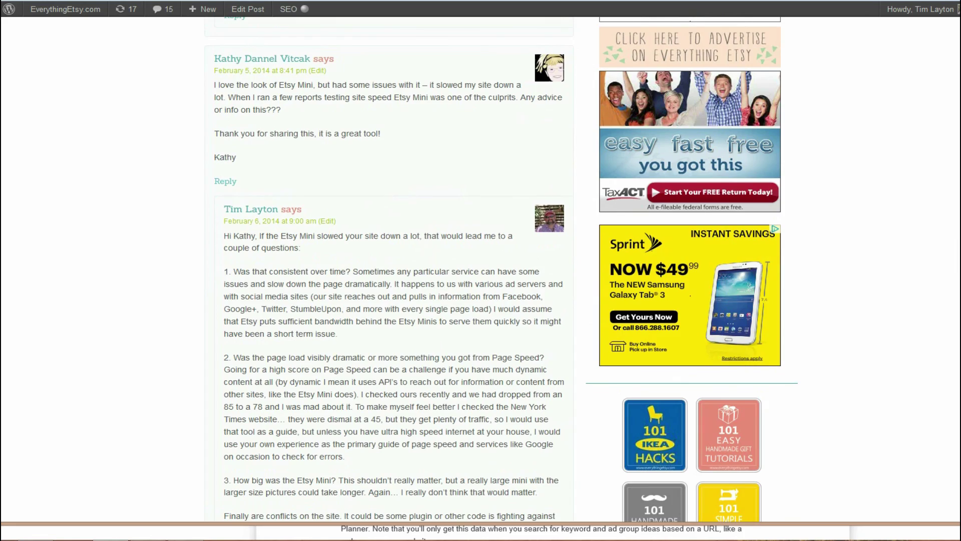
pyautogui.scroll(-15, 390, 270)
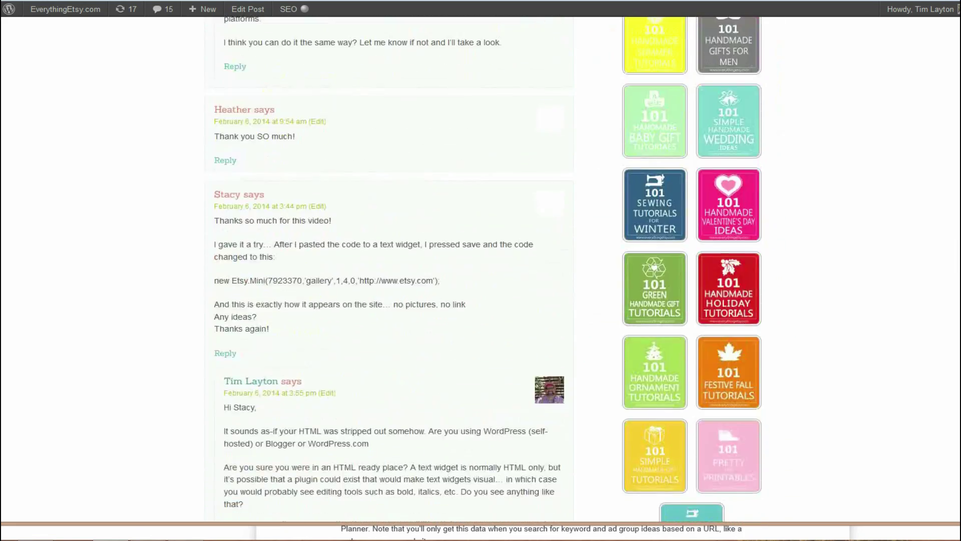
pyautogui.scroll(15, 390, 270)
pyautogui.scroll(-6, 389, 271)
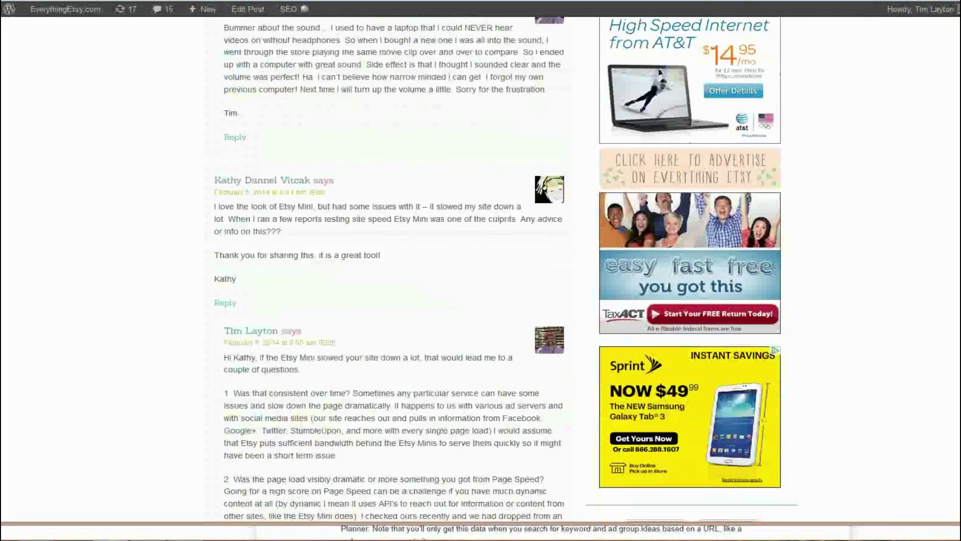
pyautogui.scroll(-5, 390, 271)
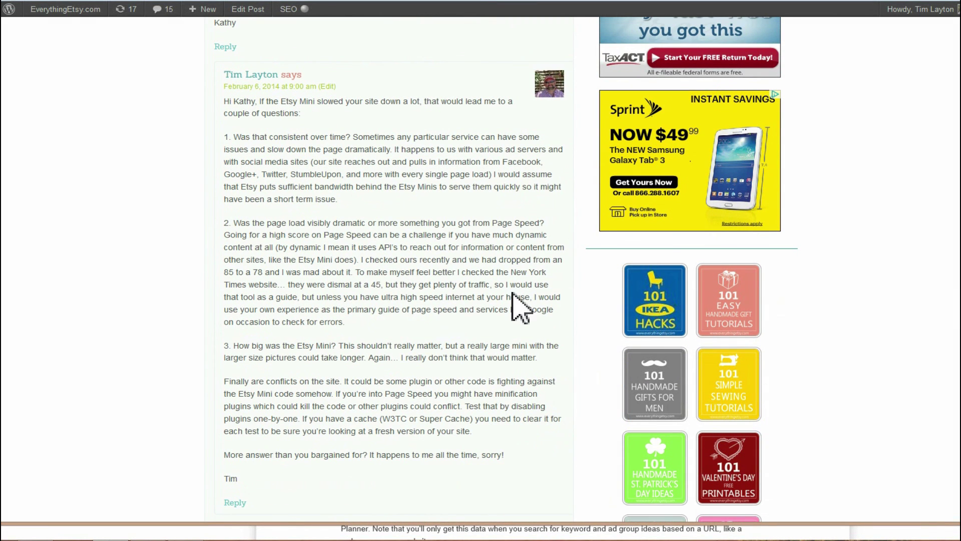